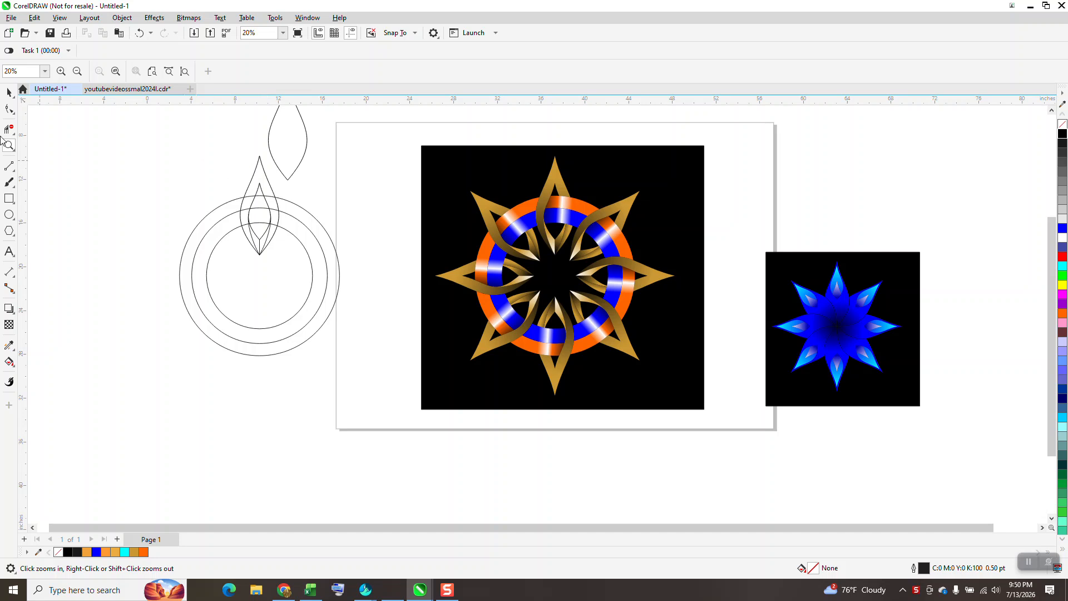
Move the blue star artwork and the gold star artwork off the page's drawing area, beyond its right side.
{"action": "left_click", "coordinate": [8, 92]}
{"action": "left_click_drag", "start_coordinate": [416, 137], "coordinate": [727, 426]}
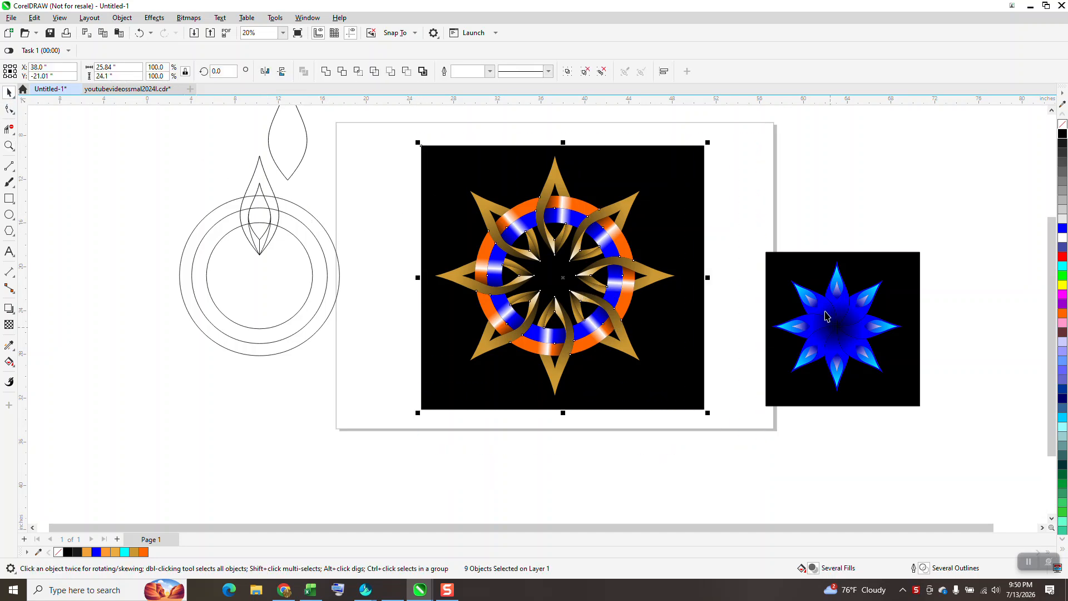
{"action": "left_click_drag", "start_coordinate": [759, 223], "coordinate": [953, 443]}
{"action": "left_click_drag", "start_coordinate": [840, 342], "coordinate": [909, 457]}
{"action": "left_click_drag", "start_coordinate": [392, 138], "coordinate": [740, 446]}
{"action": "left_click_drag", "start_coordinate": [610, 310], "coordinate": [904, 263]}
Center the separate single petal outline on the page.
{"action": "left_click", "coordinate": [303, 159]}
{"action": "key", "text": "p"}
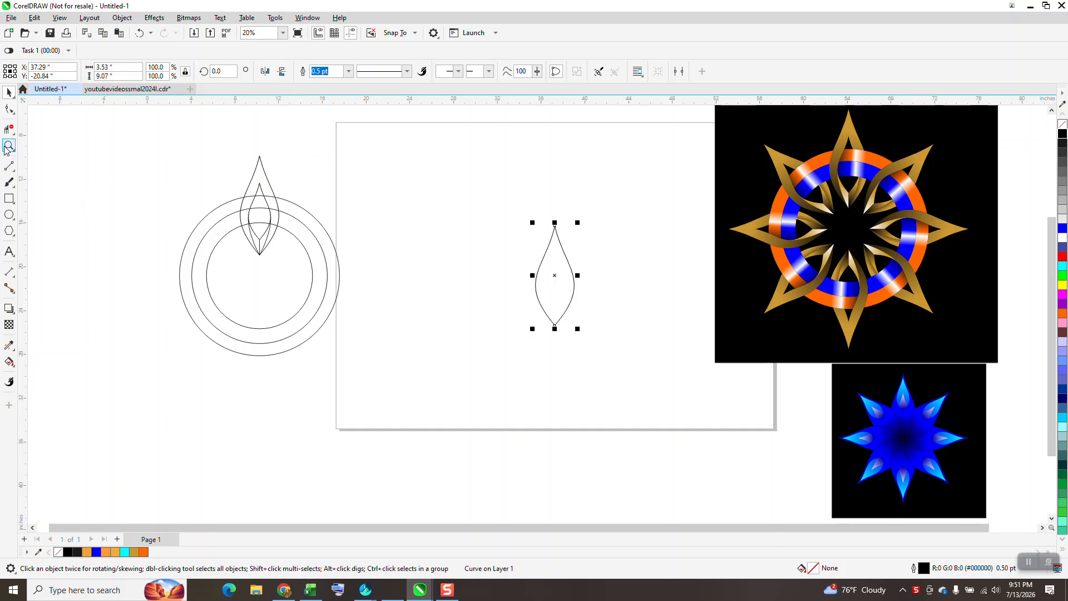
{"action": "left_click", "coordinate": [10, 146]}
{"action": "left_click_drag", "start_coordinate": [188, 140], "coordinate": [298, 277]}
{"action": "scroll", "coordinate": [243, 248], "scroll_direction": "down", "scroll_amount": 4}
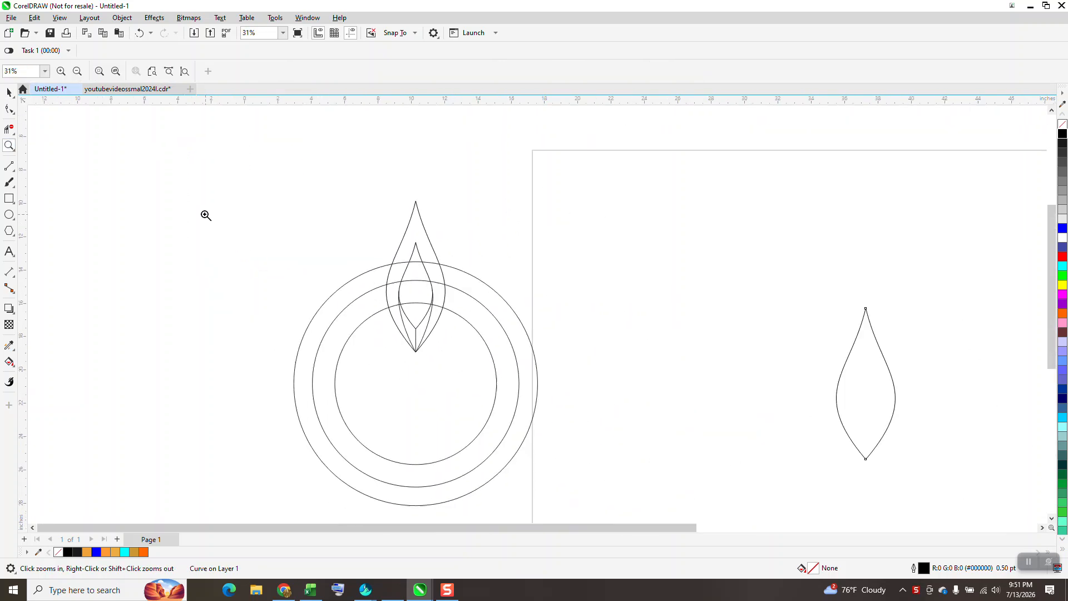
Create a smaller concentric copy of the centered petal, scaled to about 53.5% (1.89 by 4.85 inches).
{"action": "left_click", "coordinate": [10, 92]}
{"action": "left_click", "coordinate": [584, 269]}
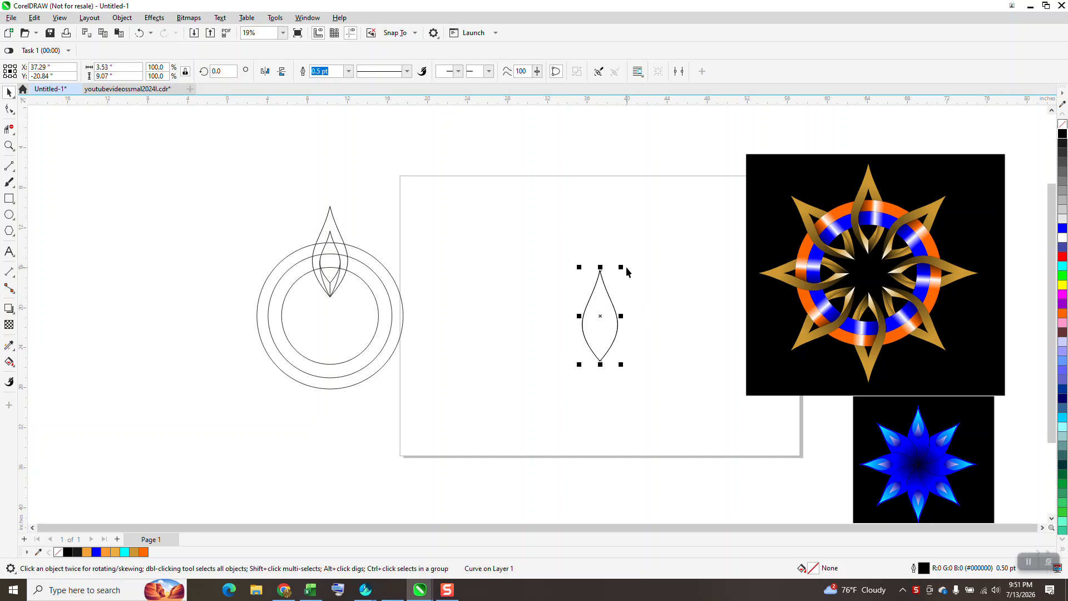
{"action": "left_click_drag", "start_coordinate": [620, 267], "coordinate": [620, 290]}
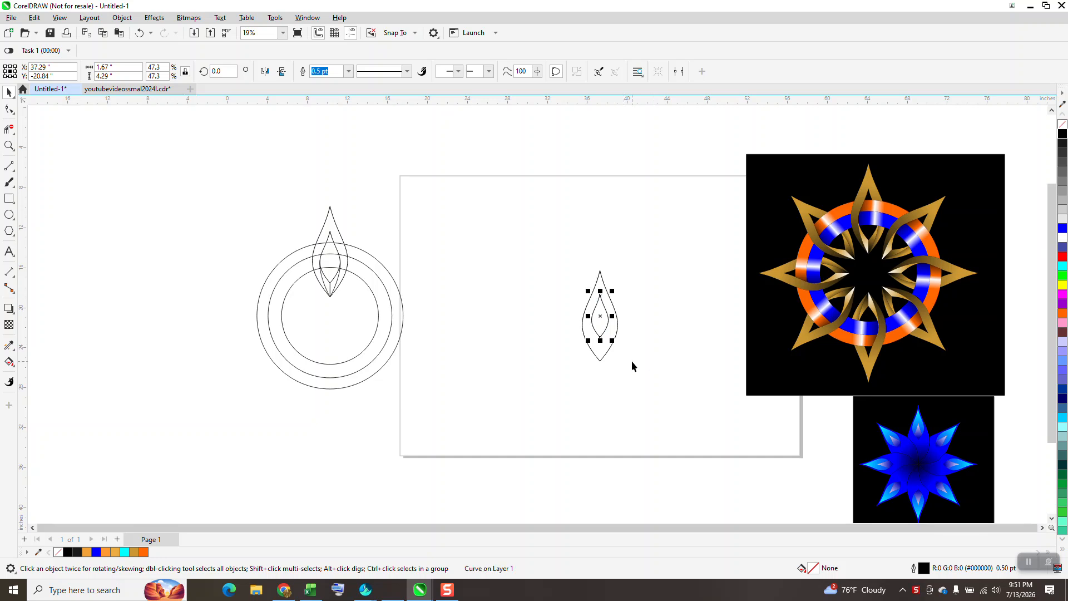
{"action": "left_click_drag", "start_coordinate": [612, 291], "coordinate": [646, 398]}
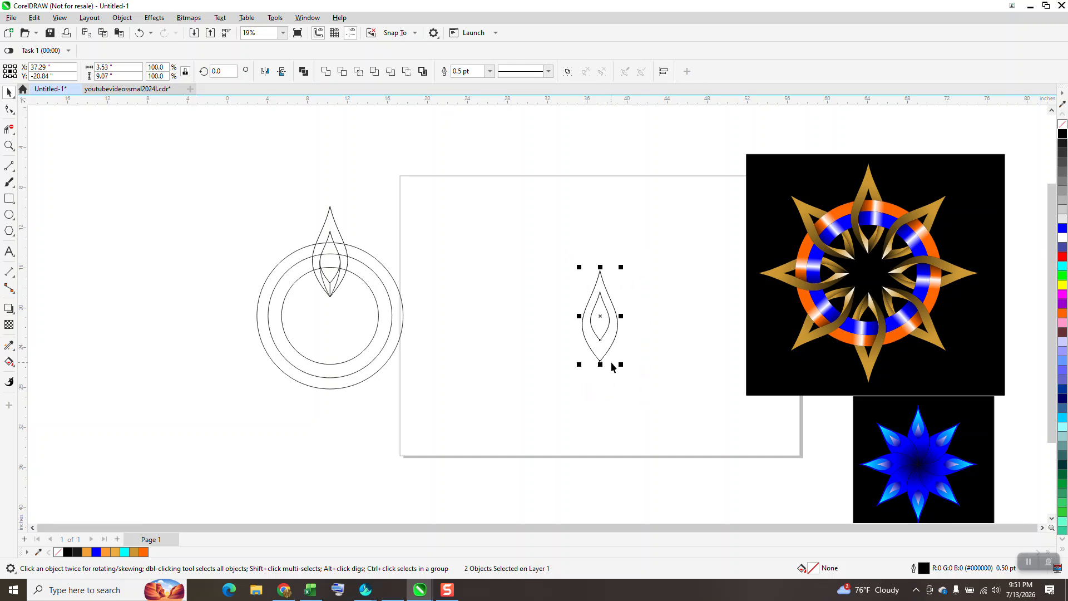
Set the nudge distance to .02 and nudge the inner petal down to about Y -21.52 inches within the outer petal.
{"action": "left_click", "coordinate": [647, 304]}
{"action": "double_click", "coordinate": [395, 71]}
{"action": "type", "text": ".02"}
{"action": "left_click", "coordinate": [601, 346]}
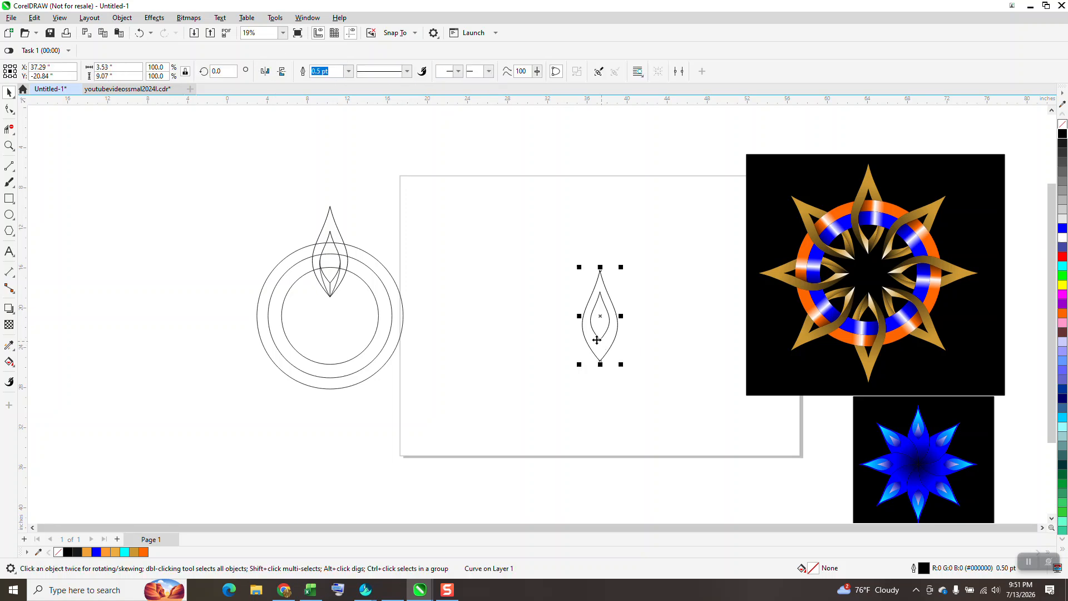
{"action": "left_click_drag", "start_coordinate": [537, 281], "coordinate": [622, 360]}
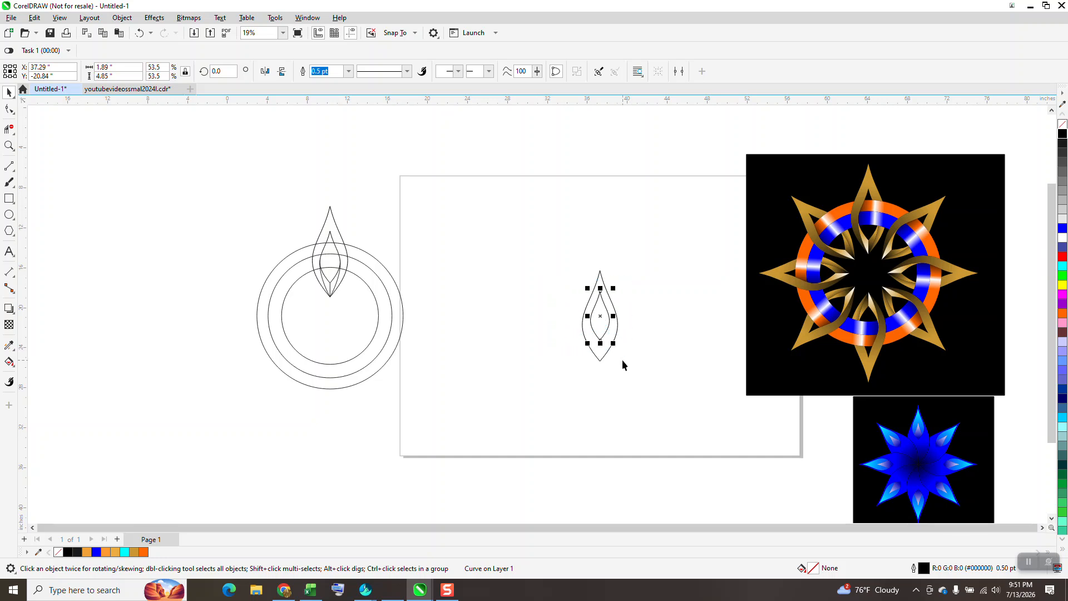
{"action": "key", "text": "Down"}
{"action": "key", "text": "Down"}
{"action": "key", "text": "Down"}
{"action": "key", "text": "Down"}
{"action": "key", "text": "Down"}
{"action": "key", "text": "Down"}
{"action": "key", "text": "Down"}
{"action": "key", "text": "Down"}
{"action": "key", "text": "Down"}
{"action": "key", "text": "Down"}
{"action": "key", "text": "Down"}
{"action": "key", "text": "Down"}
{"action": "key", "text": "Down"}
{"action": "key", "text": "Down"}
{"action": "key", "text": "Down"}
{"action": "key", "text": "Down"}
{"action": "key", "text": "Down"}
{"action": "key", "text": "Down"}
{"action": "key", "text": "Down"}
{"action": "key", "text": "Down"}
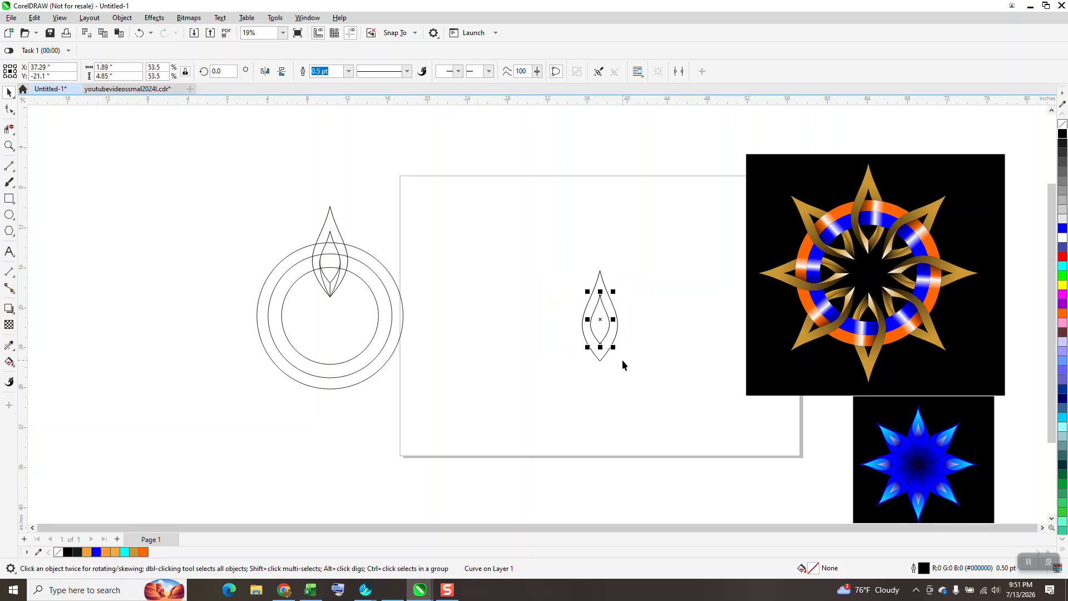
{"action": "key", "text": "Down"}
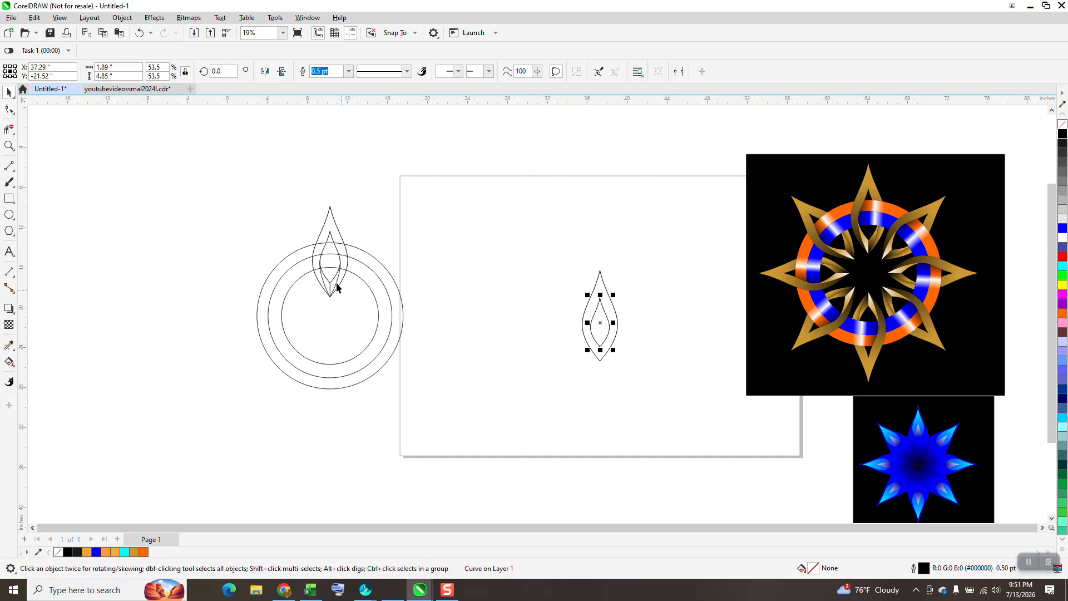
Draw a 3-point curve from the left side of the inner petal to the outer petal's bottom tip.
{"action": "left_click", "coordinate": [9, 146]}
{"action": "left_click", "coordinate": [610, 366]}
{"action": "left_click", "coordinate": [12, 170]}
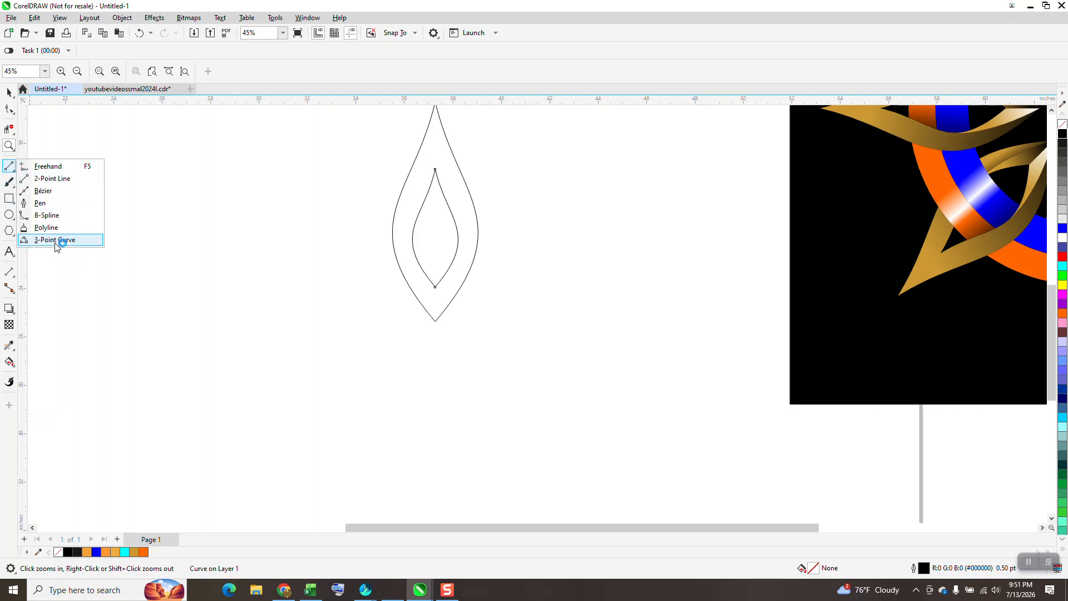
{"action": "left_click", "coordinate": [56, 240]}
{"action": "left_click_drag", "start_coordinate": [413, 241], "coordinate": [436, 321]}
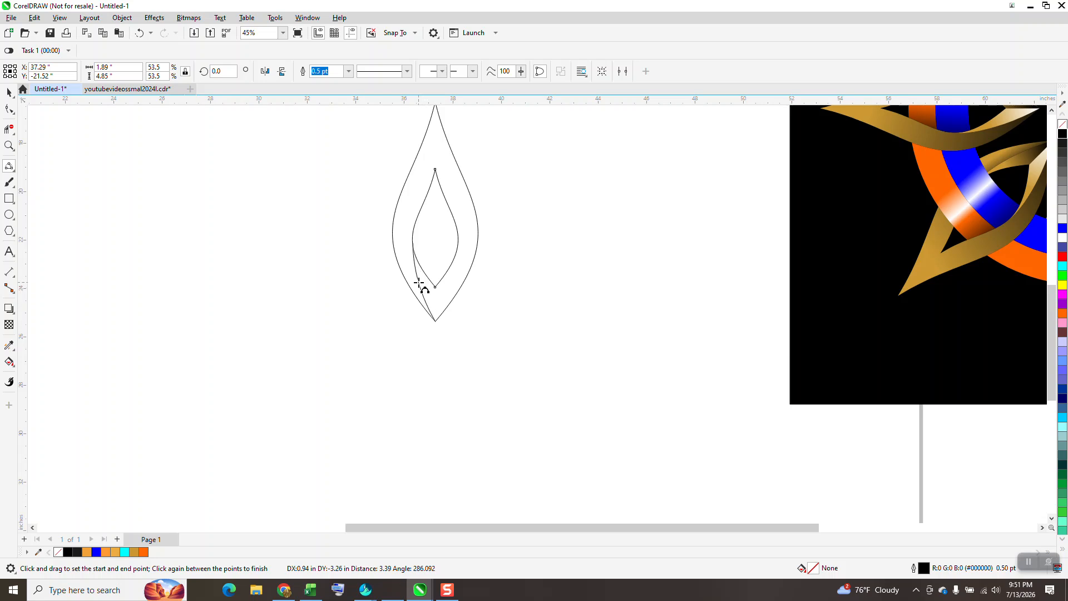
{"action": "left_click", "coordinate": [423, 277]}
Make a horizontally mirrored copy of the curve joining the inner petal's right side to the outer petal's bottom tip.
{"action": "left_click", "coordinate": [9, 92]}
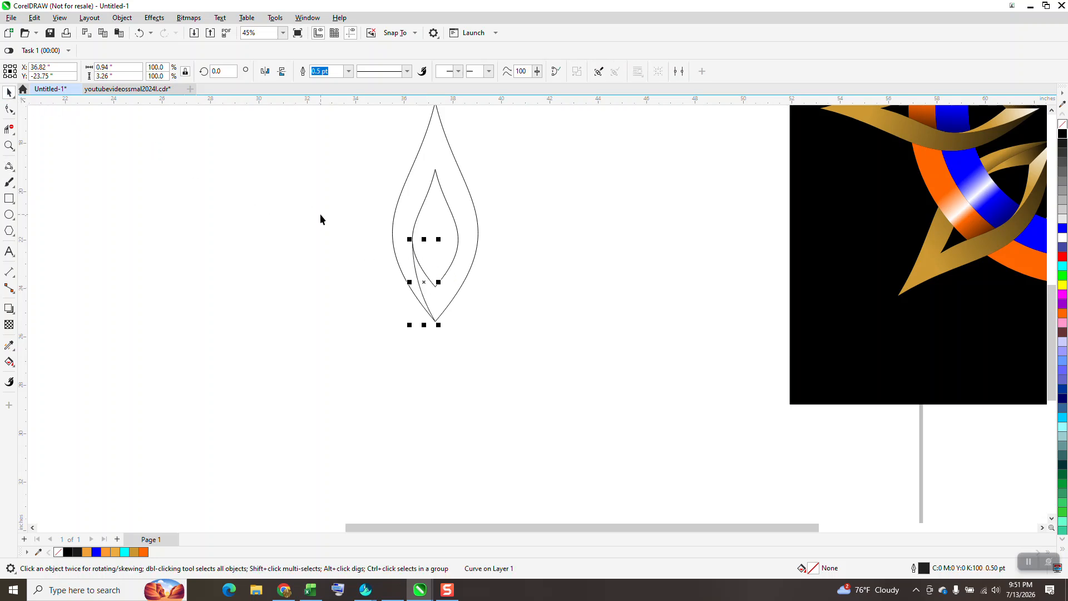
{"action": "left_click", "coordinate": [262, 72]}
{"action": "left_click_drag", "start_coordinate": [411, 324], "coordinate": [432, 326]}
Draw a straight 2-point line from the inner petal's bottom tip down to the outer petal's bottom tip.
{"action": "left_click", "coordinate": [10, 166]}
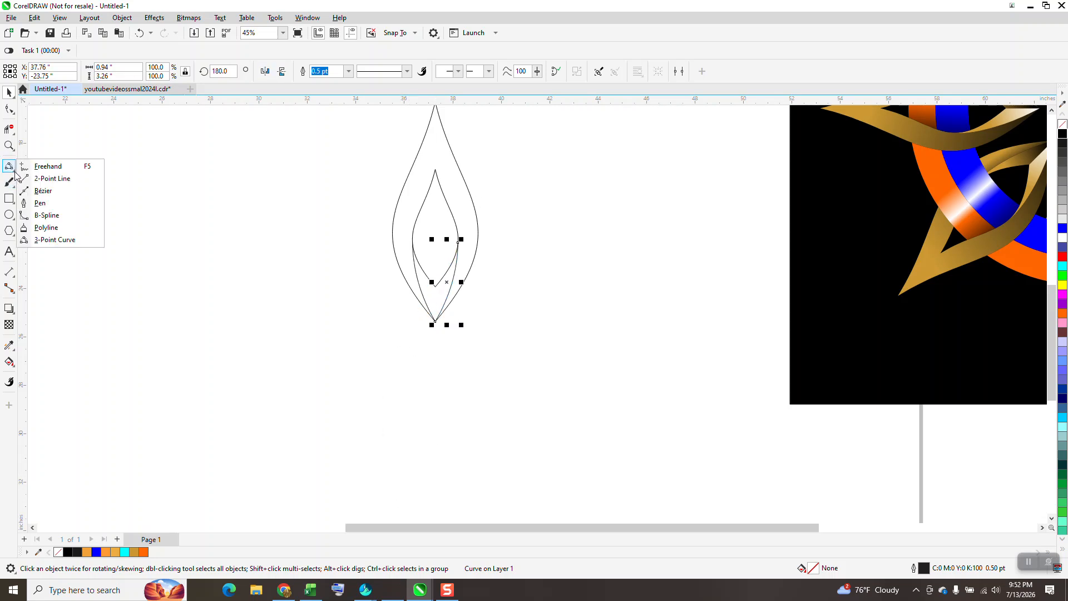
{"action": "left_click", "coordinate": [53, 179]}
{"action": "left_click_drag", "start_coordinate": [435, 286], "coordinate": [435, 322]}
{"action": "scroll", "coordinate": [364, 417], "scroll_direction": "down", "scroll_amount": 1}
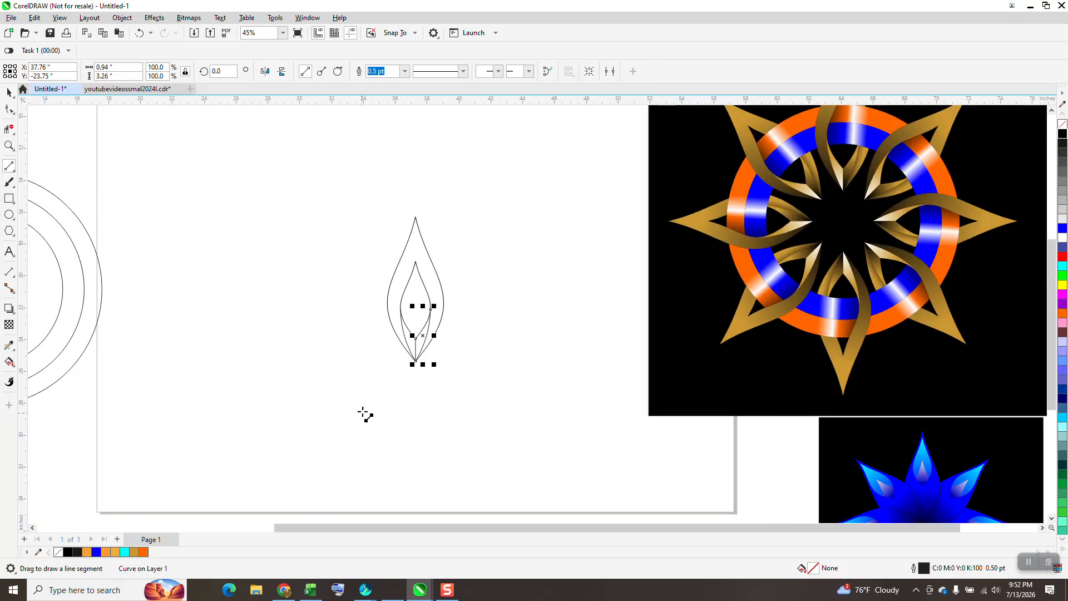
Group all the petal parts and move the group straight up to about Y -13.13 inches.
{"action": "left_click", "coordinate": [8, 93]}
{"action": "scroll", "coordinate": [278, 198], "scroll_direction": "down", "scroll_amount": 1}
{"action": "mouse_move", "coordinate": [314, 193]}
{"action": "left_mouse_down"}
{"action": "mouse_move", "coordinate": [499, 391]}
{"action": "mouse_move", "coordinate": [498, 405]}
{"action": "left_mouse_up"}
{"action": "key", "text": "ctrl+g"}
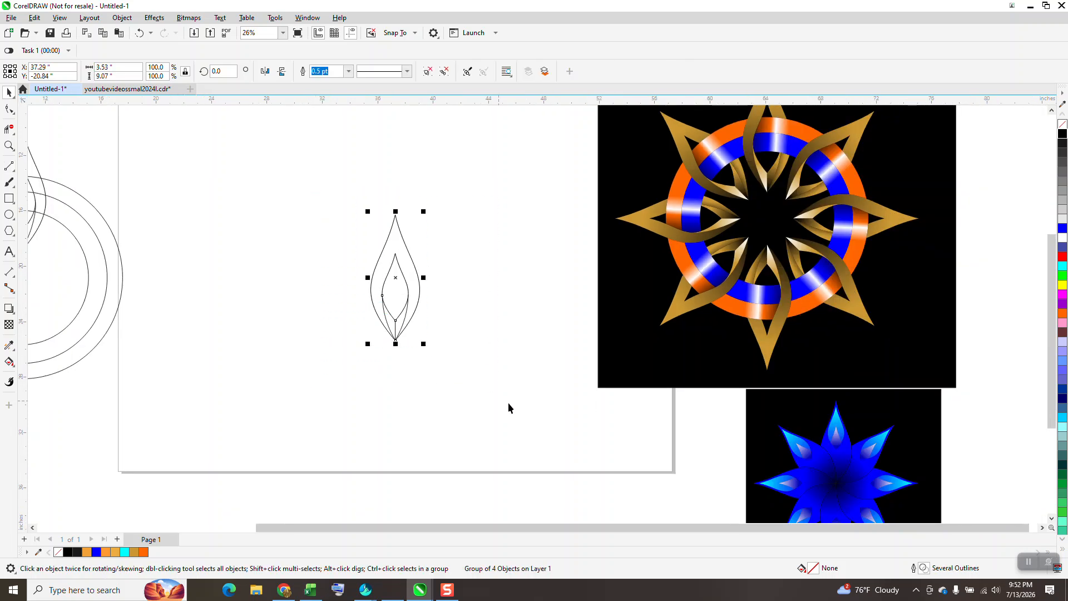
{"action": "left_click_drag", "start_coordinate": [397, 278], "coordinate": [384, 173]}
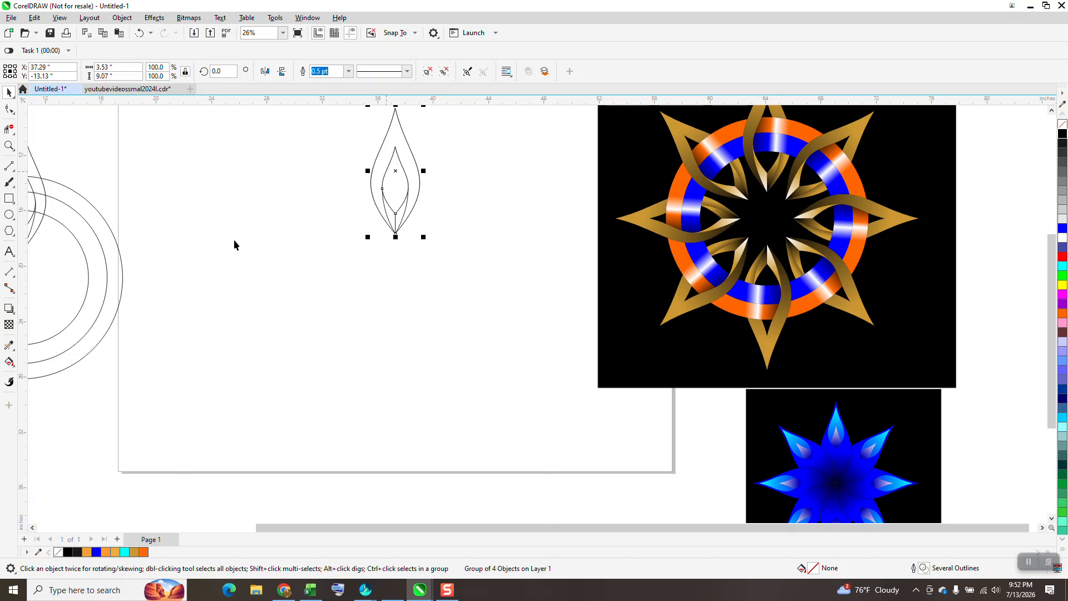
Draw three concentric circles centered on the page, about 14.42, 12.76 and 11.1 inches across.
{"action": "left_click", "coordinate": [8, 217]}
{"action": "mouse_move", "coordinate": [484, 212]}
{"action": "left_mouse_down"}
{"action": "mouse_move", "coordinate": [362, 377]}
{"action": "mouse_move", "coordinate": [347, 415]}
{"action": "left_mouse_up"}
{"action": "key", "text": "p"}
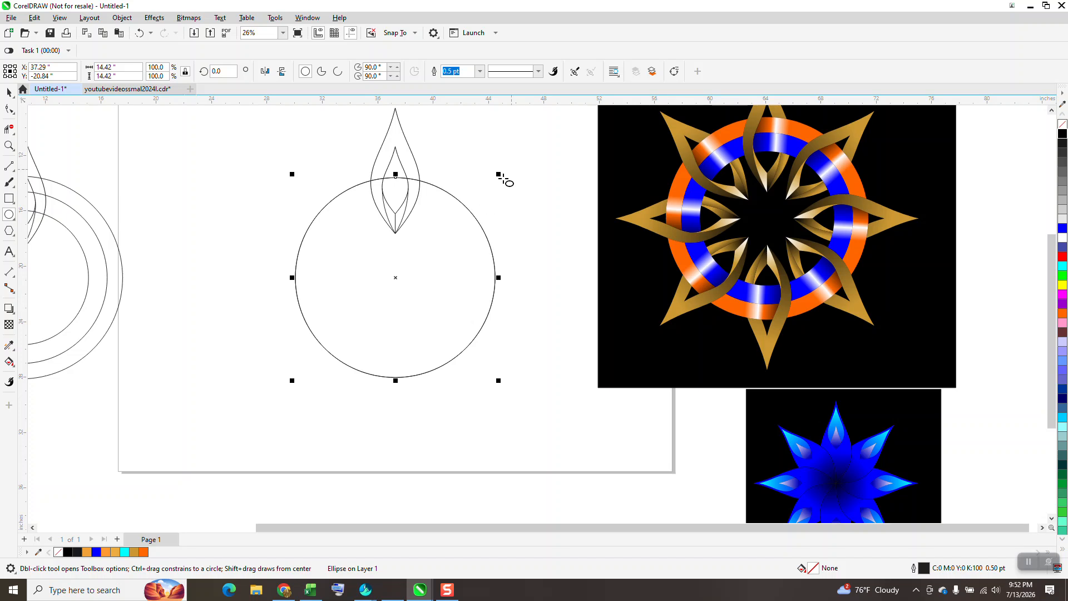
{"action": "left_click_drag", "start_coordinate": [499, 174], "coordinate": [487, 185]}
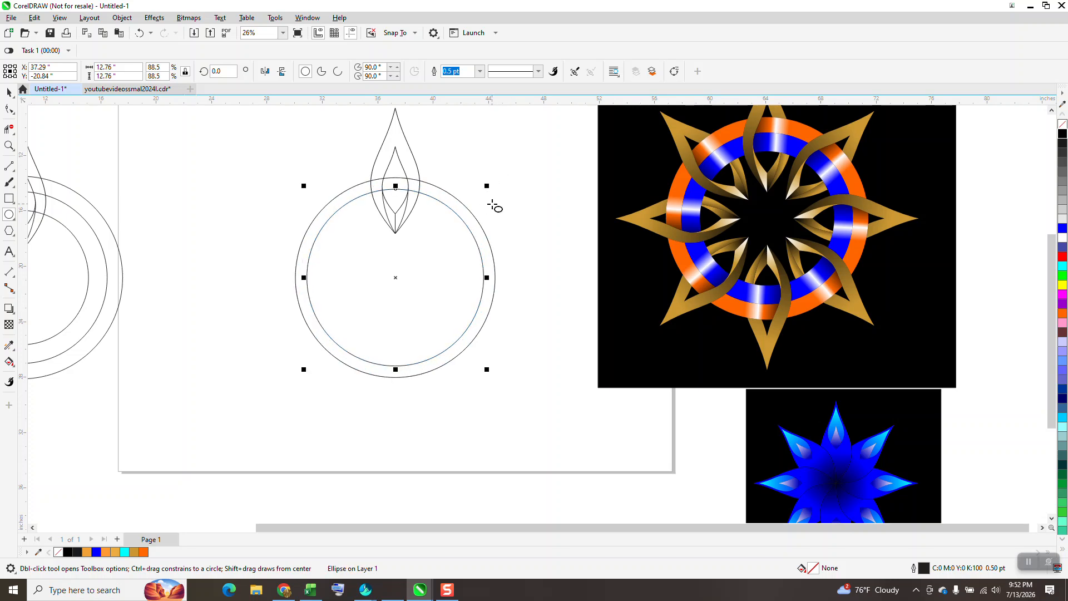
{"action": "key", "text": "ctrl+r"}
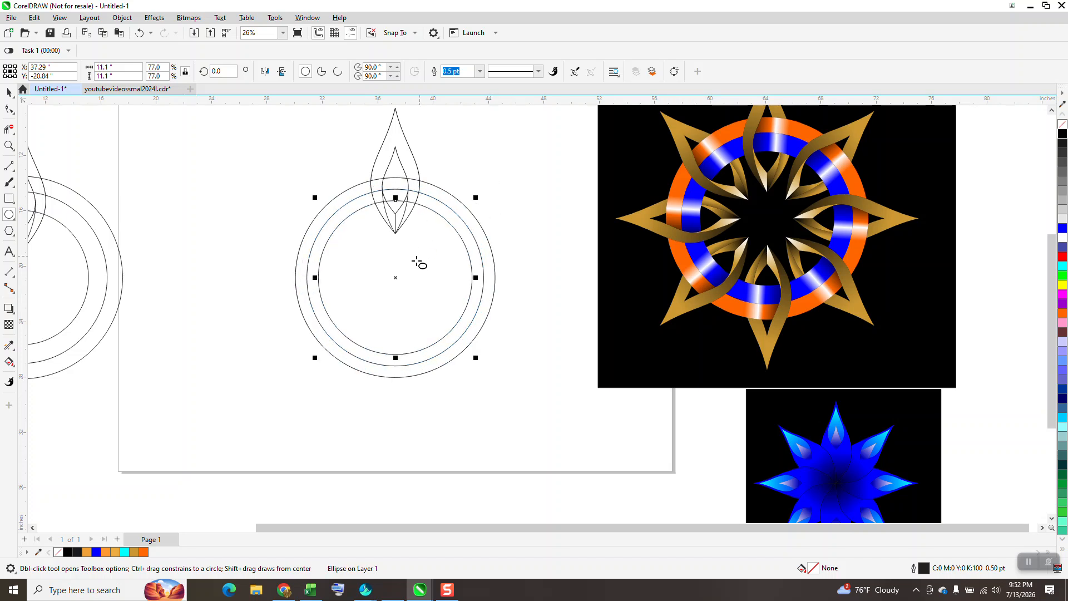
Nudge the petal group down over the circles to about Y -13.35 inches.
{"action": "left_click", "coordinate": [8, 92]}
{"action": "scroll", "coordinate": [212, 248], "scroll_direction": "down", "scroll_amount": 1}
{"action": "left_click", "coordinate": [392, 206]}
{"action": "key", "text": "Down"}
{"action": "key", "text": "Down"}
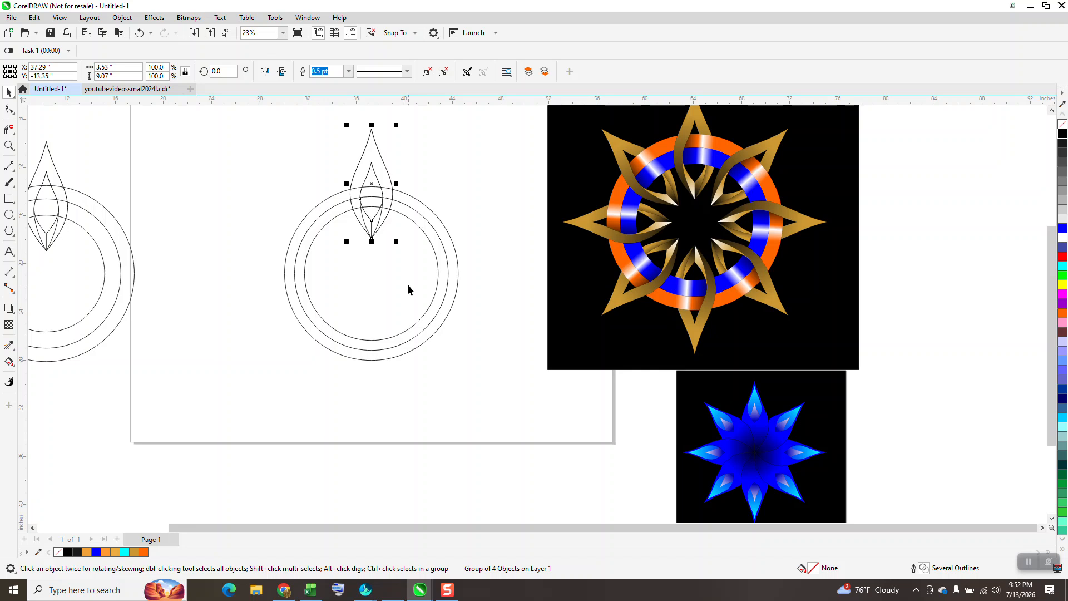
{"action": "left_click", "coordinate": [8, 146]}
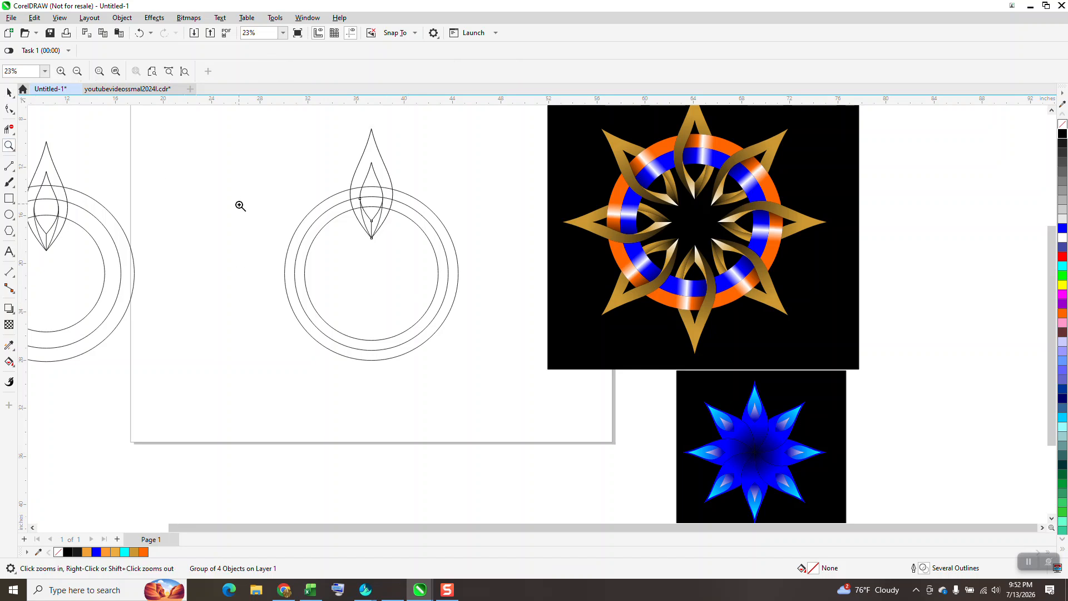
{"action": "scroll", "coordinate": [238, 202], "scroll_direction": "down", "scroll_amount": 2}
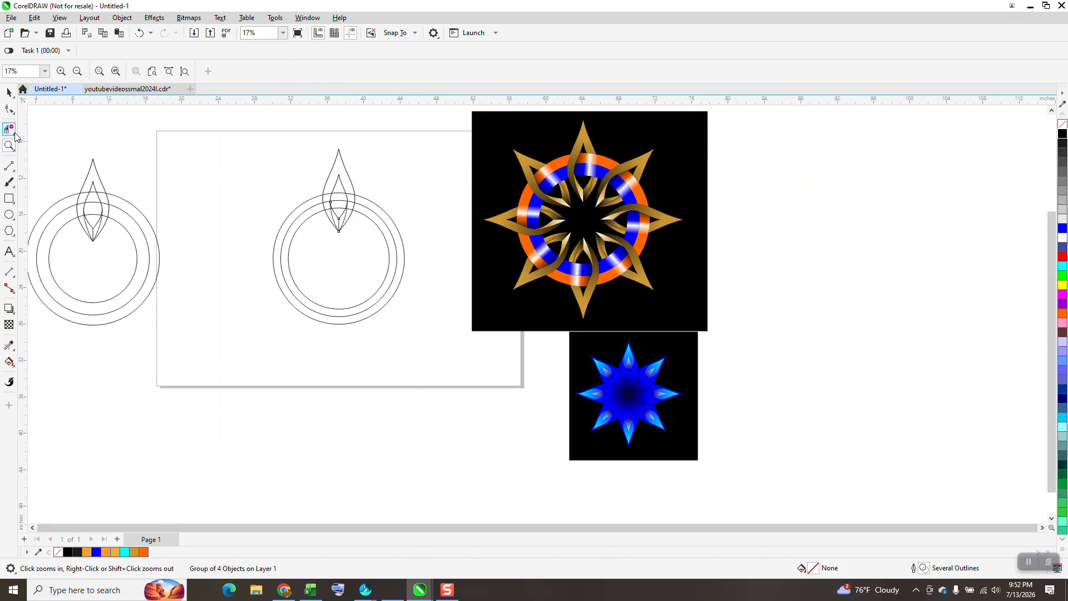
{"action": "left_click_drag", "start_coordinate": [300, 148], "coordinate": [408, 266]}
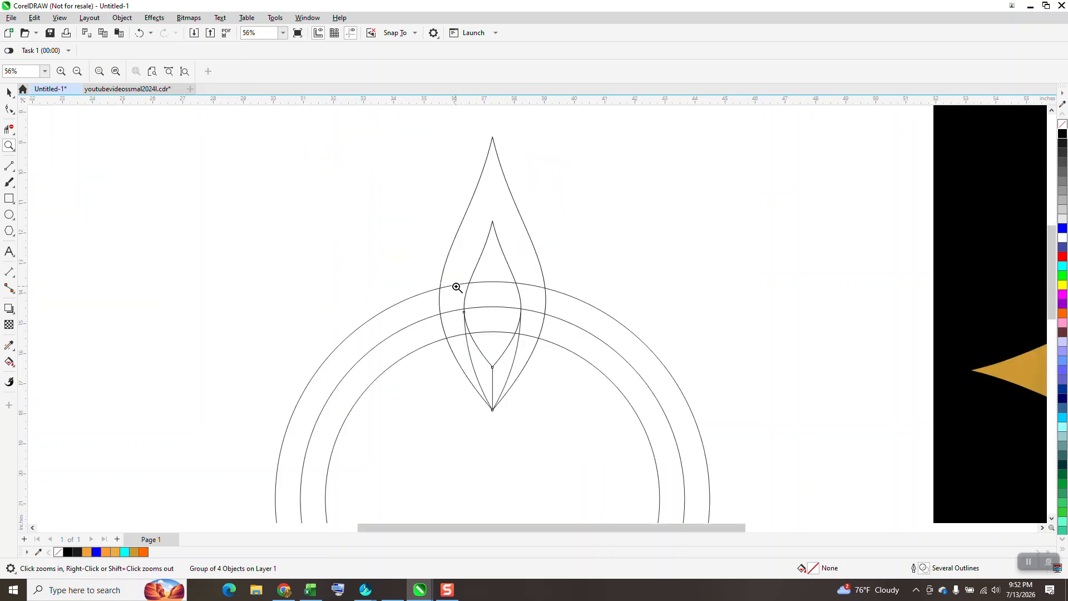
{"action": "scroll", "coordinate": [415, 288], "scroll_direction": "down", "scroll_amount": 3}
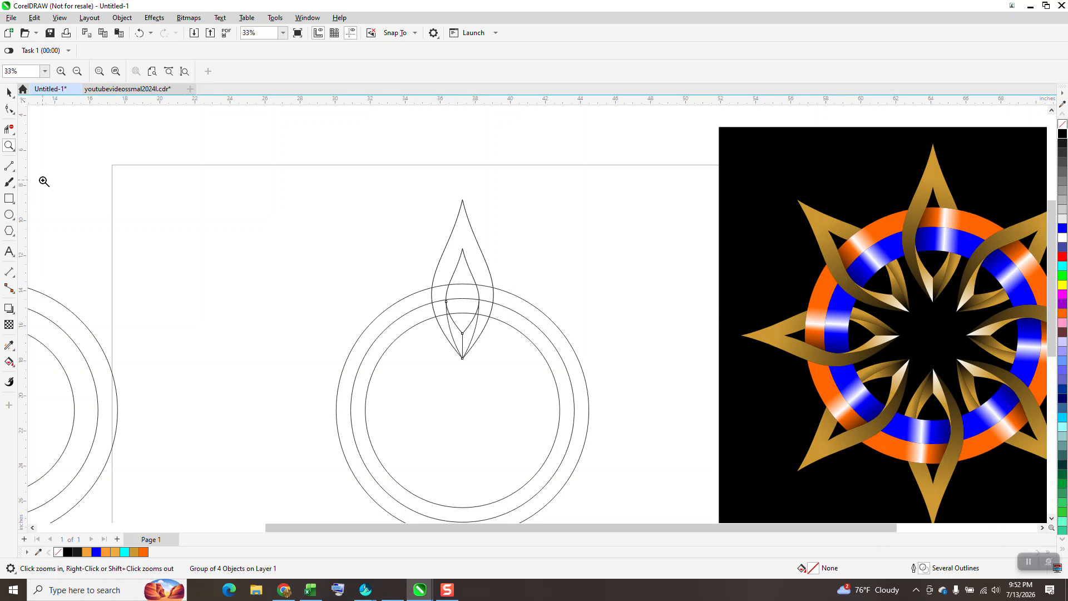
{"action": "left_click", "coordinate": [6, 131]}
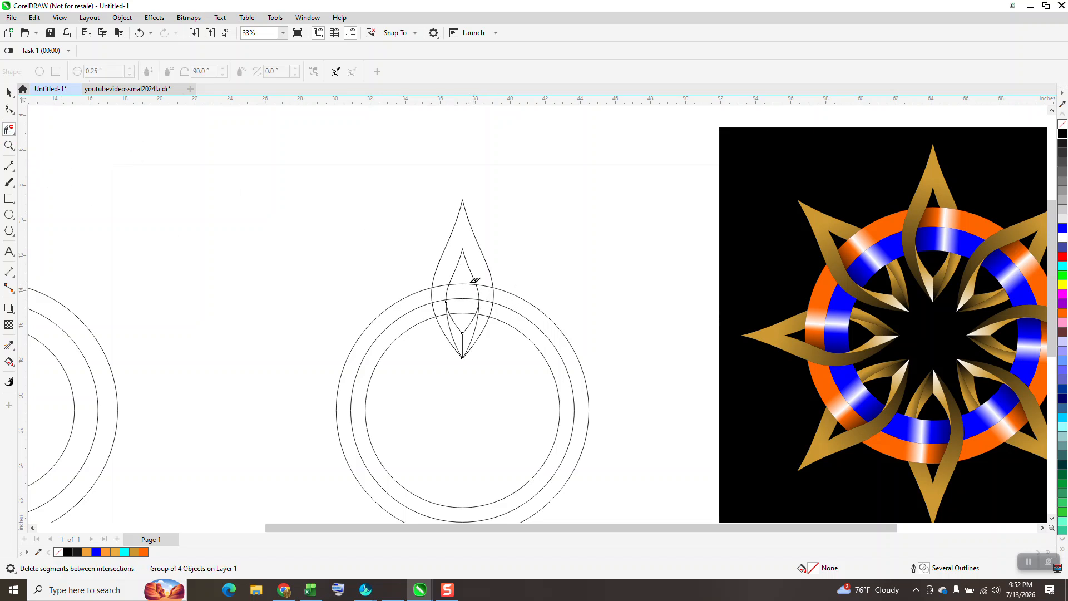
{"action": "left_click", "coordinate": [474, 294]}
{"action": "left_click", "coordinate": [491, 290]}
{"action": "left_click", "coordinate": [139, 33]}
{"action": "left_click", "coordinate": [139, 33]}
Duplicate the petal group and rotate the copy -45 degrees around the circles' common center.
{"action": "left_click", "coordinate": [9, 93]}
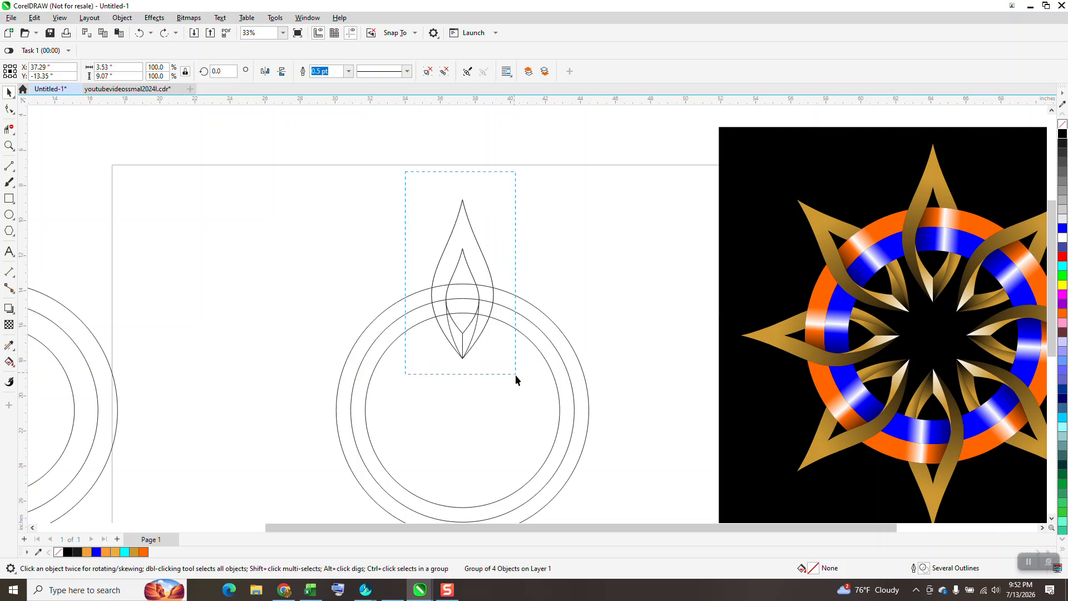
{"action": "key", "text": "ctrl+v"}
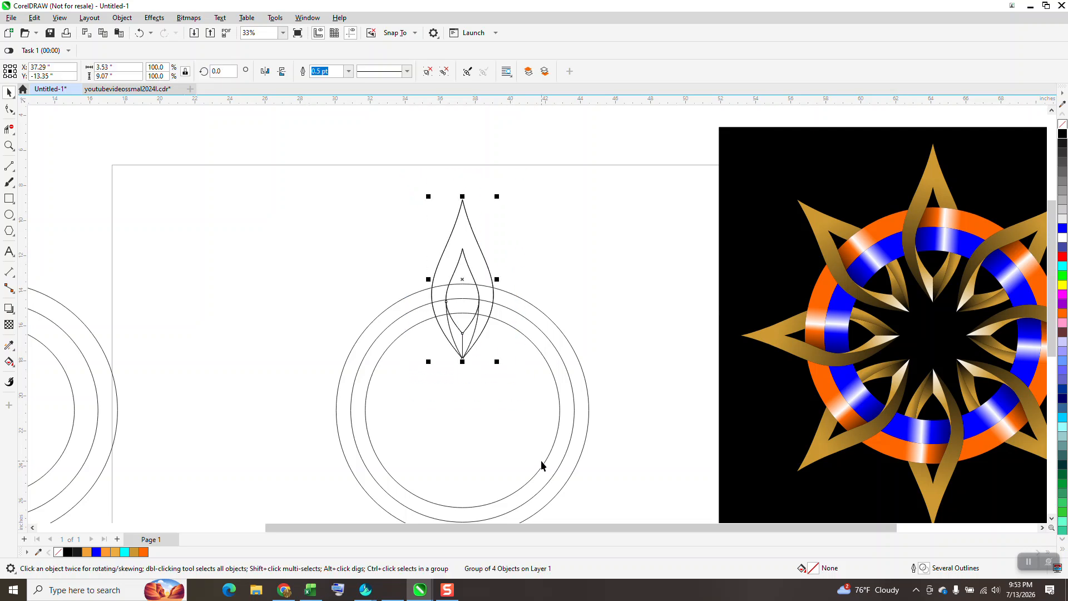
{"action": "left_click", "coordinate": [213, 71]}
{"action": "type", "text": "-45"}
{"action": "key", "text": "Return"}
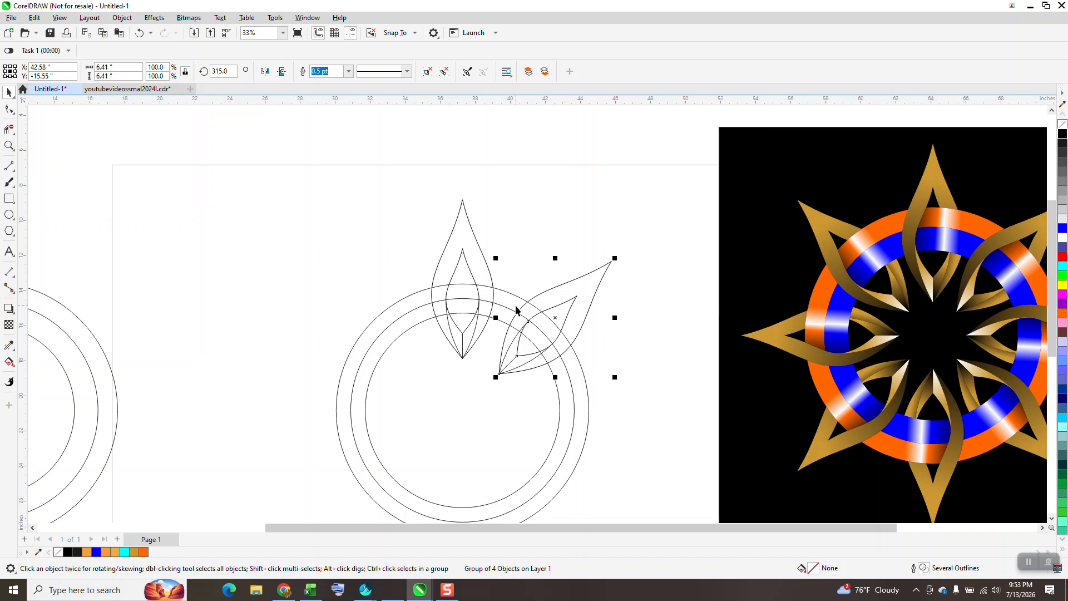
Delete the upright petal's right-side outline segments that cross the ring between the outer and inner circles.
{"action": "left_click", "coordinate": [9, 146]}
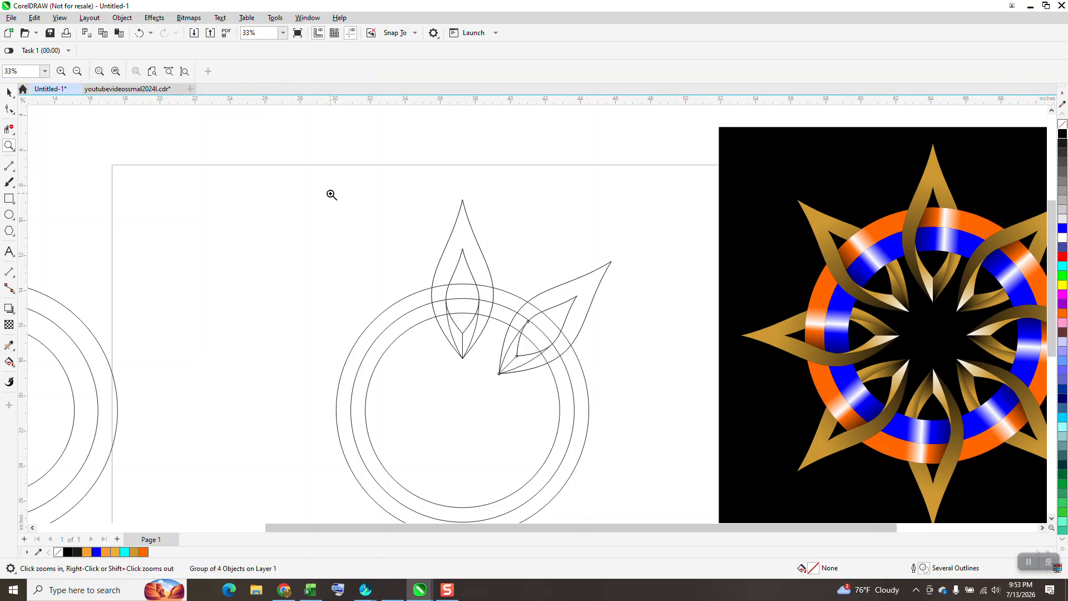
{"action": "left_click_drag", "start_coordinate": [327, 196], "coordinate": [654, 453]}
{"action": "left_click", "coordinate": [8, 129]}
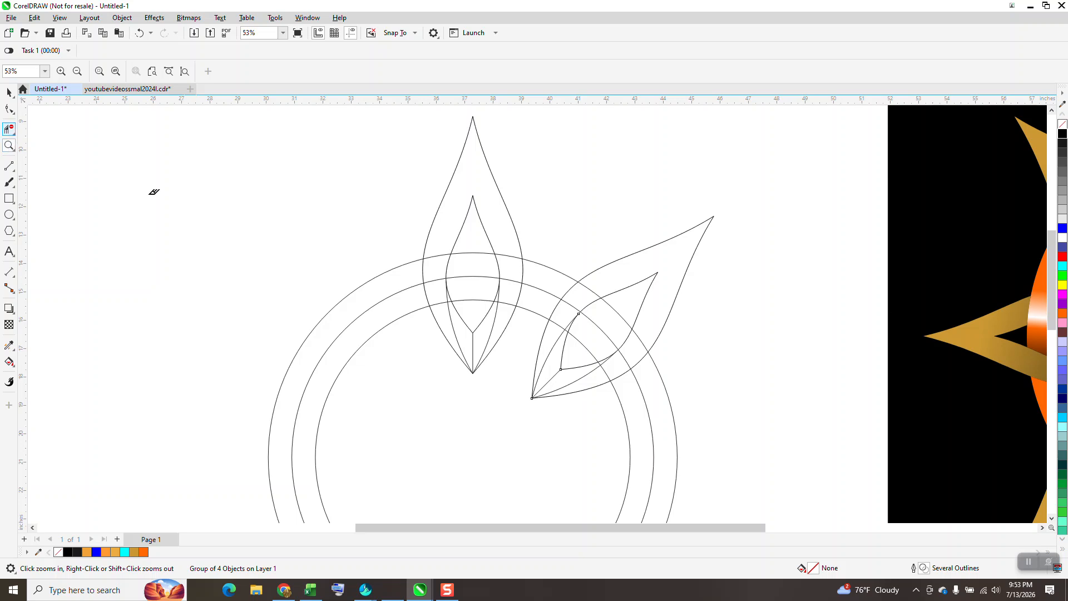
{"action": "left_click", "coordinate": [496, 266]}
{"action": "left_click_drag", "start_coordinate": [491, 290], "coordinate": [530, 308]}
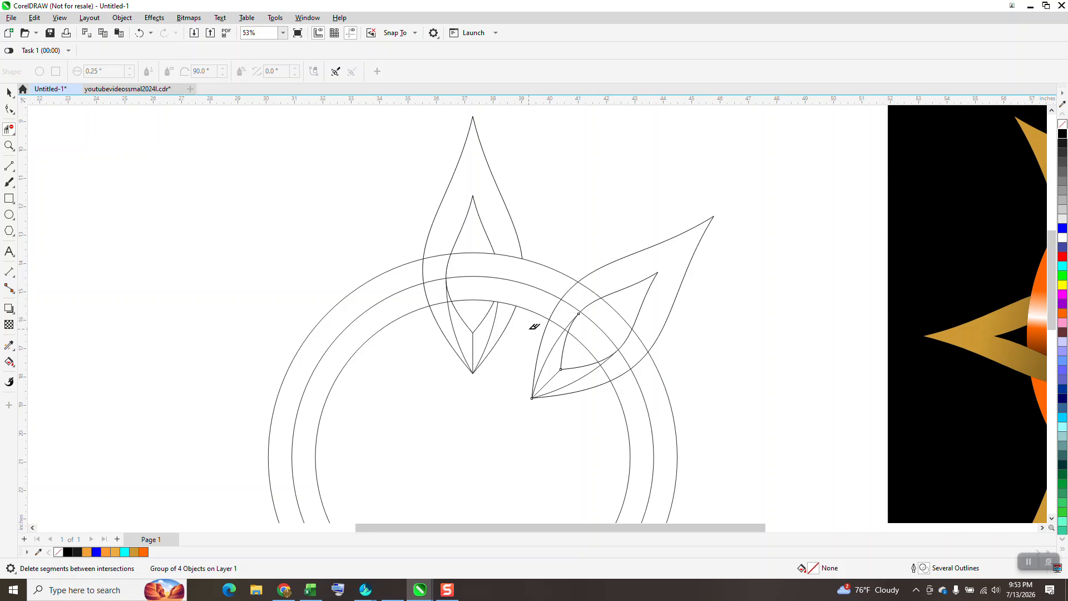
{"action": "scroll", "coordinate": [490, 329], "scroll_direction": "down", "scroll_amount": 1}
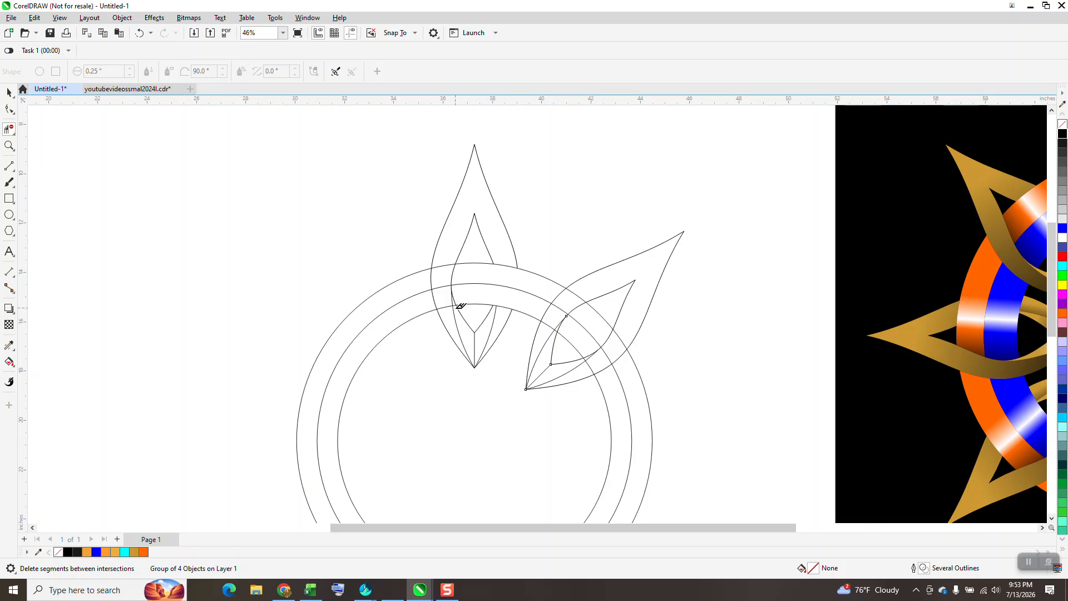
Delete the segments of the three circles that cross the left band of the upright petal.
{"action": "left_click", "coordinate": [9, 145]}
{"action": "left_click_drag", "start_coordinate": [447, 279], "coordinate": [543, 393]}
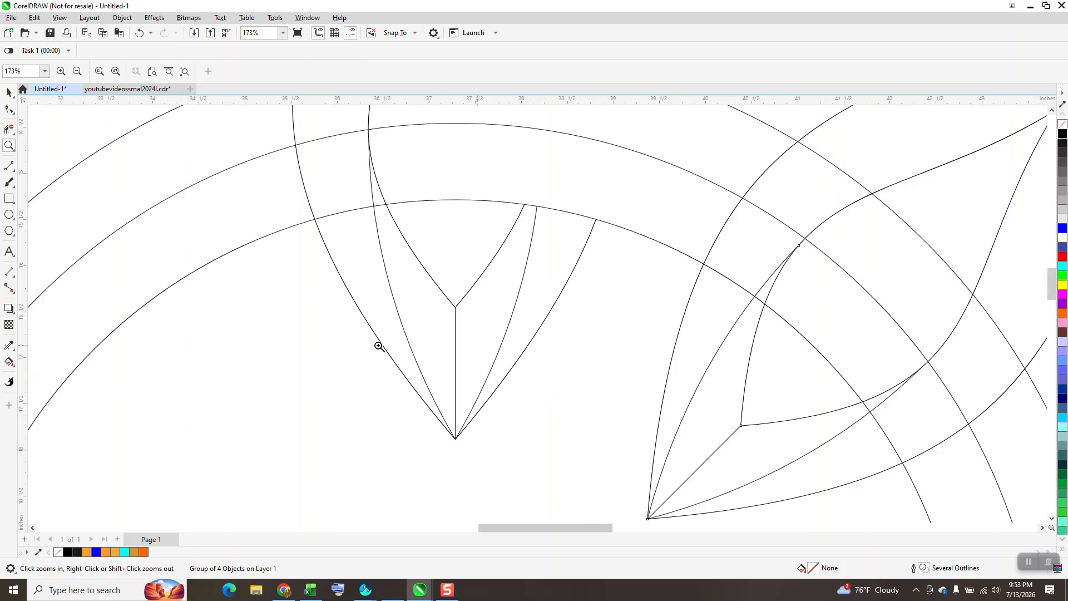
{"action": "left_click", "coordinate": [10, 130]}
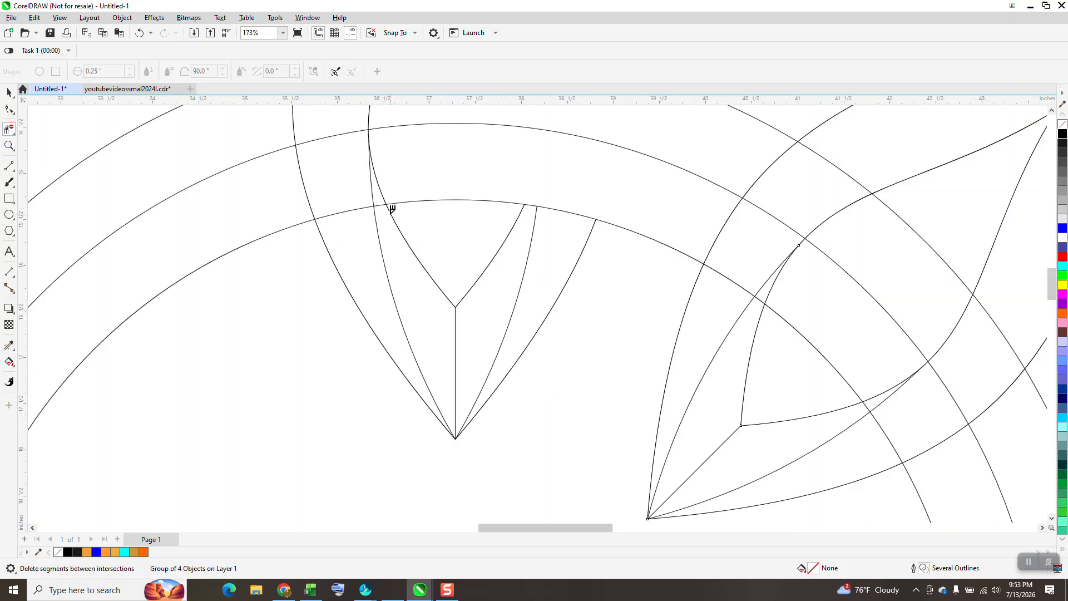
{"action": "scroll", "coordinate": [376, 205], "scroll_direction": "down", "scroll_amount": 2}
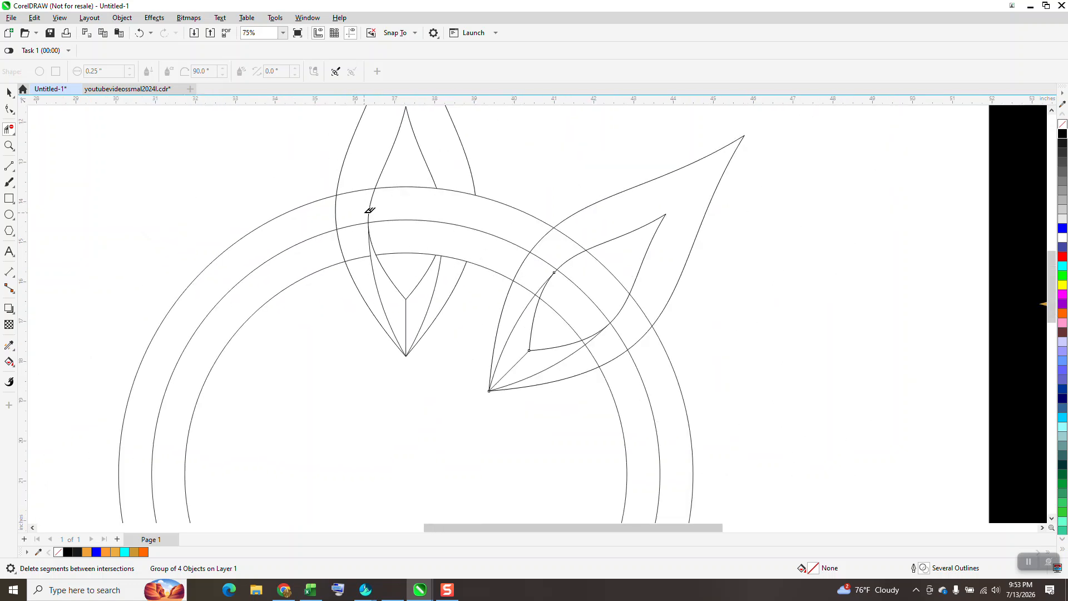
{"action": "scroll", "coordinate": [219, 143], "scroll_direction": "right", "scroll_amount": 10}
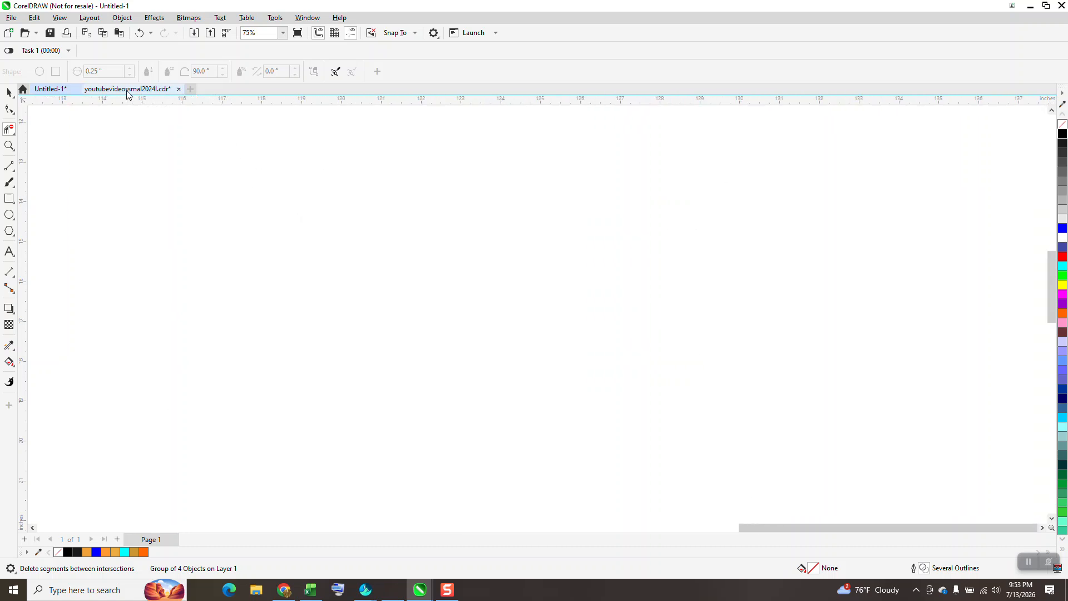
{"action": "scroll", "coordinate": [503, 375], "scroll_direction": "down", "scroll_amount": 2}
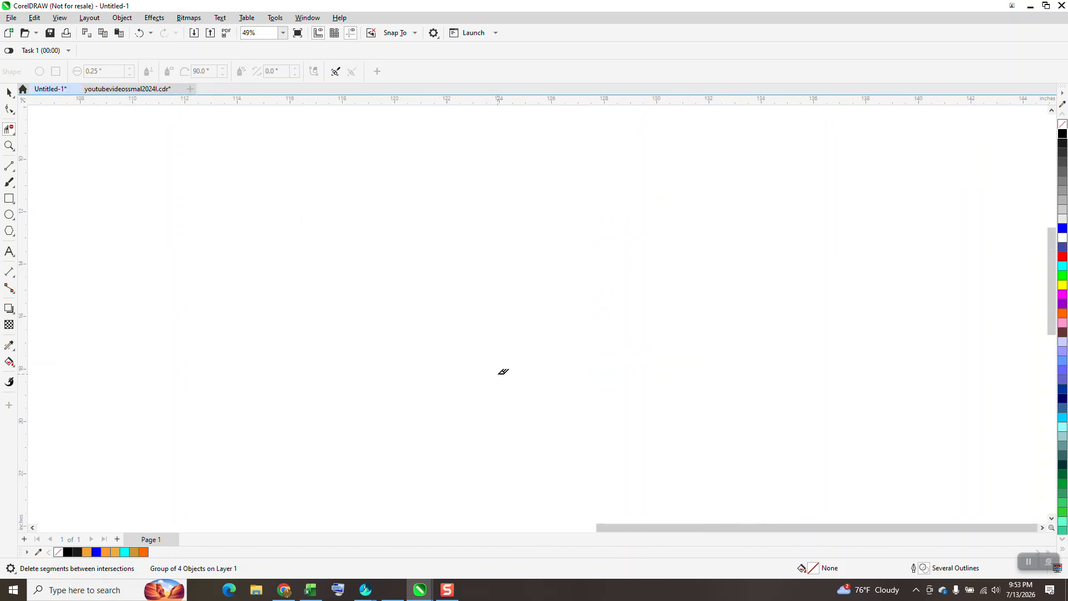
{"action": "key", "text": "F4"}
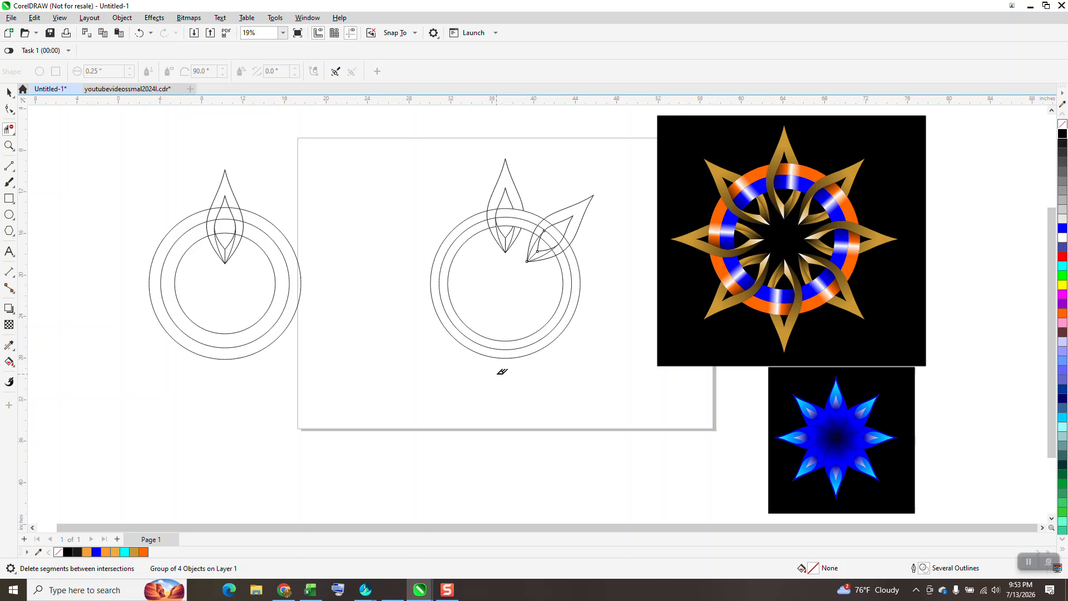
{"action": "left_click", "coordinate": [9, 145]}
{"action": "left_click_drag", "start_coordinate": [452, 169], "coordinate": [605, 335]}
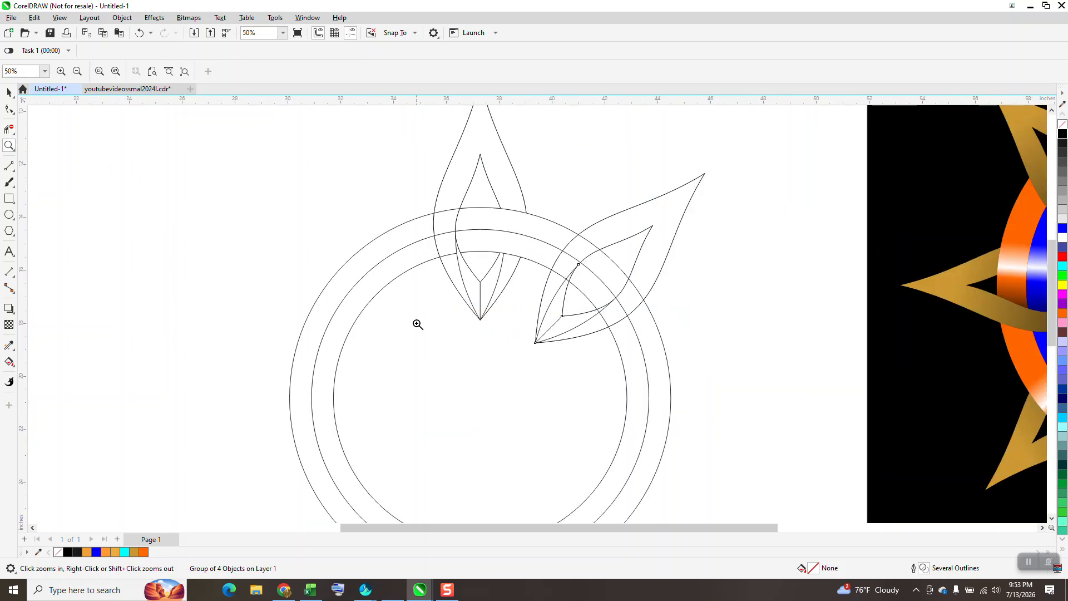
{"action": "left_click", "coordinate": [9, 128]}
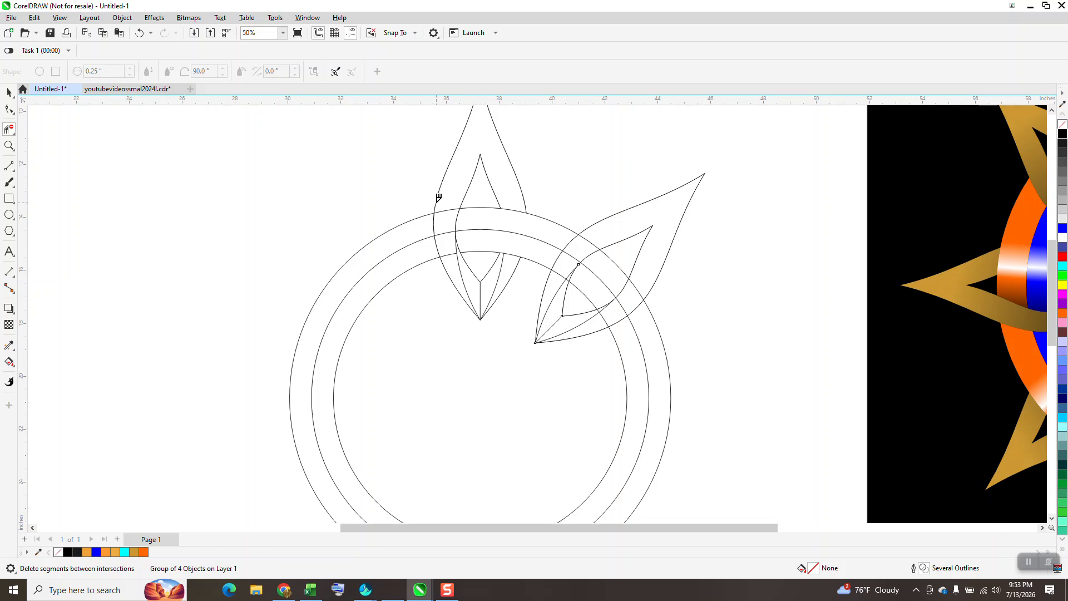
{"action": "left_click_drag", "start_coordinate": [446, 203], "coordinate": [447, 214]}
{"action": "left_click_drag", "start_coordinate": [451, 256], "coordinate": [452, 258]}
{"action": "scroll", "coordinate": [432, 327], "scroll_direction": "down", "scroll_amount": 1}
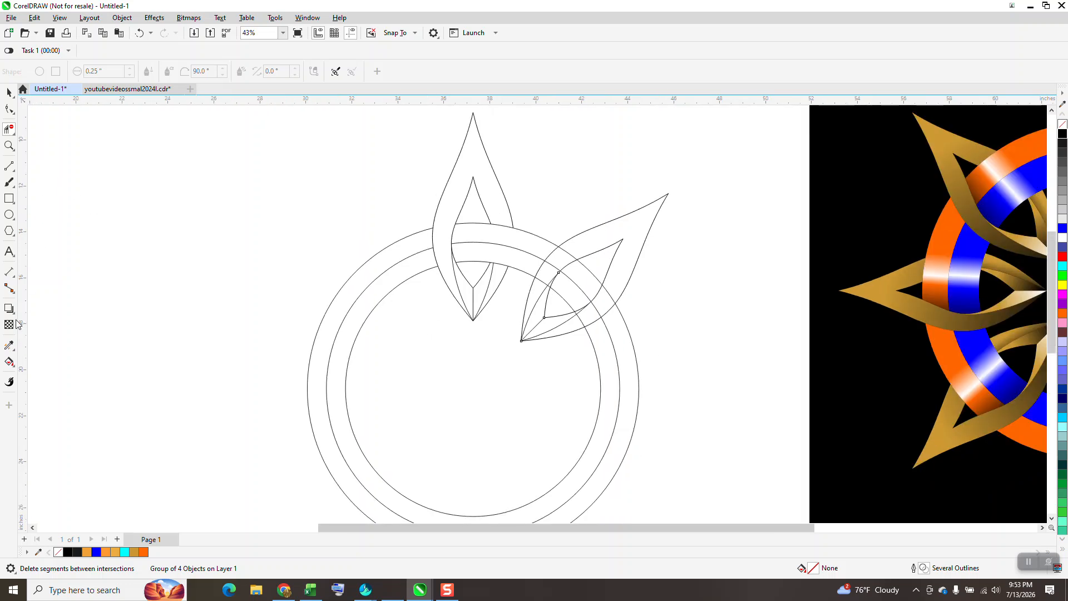
Smart-fill the upright petal's main outer band and its three lower facets with solid gold (#CC9933).
{"action": "left_click", "coordinate": [10, 363]}
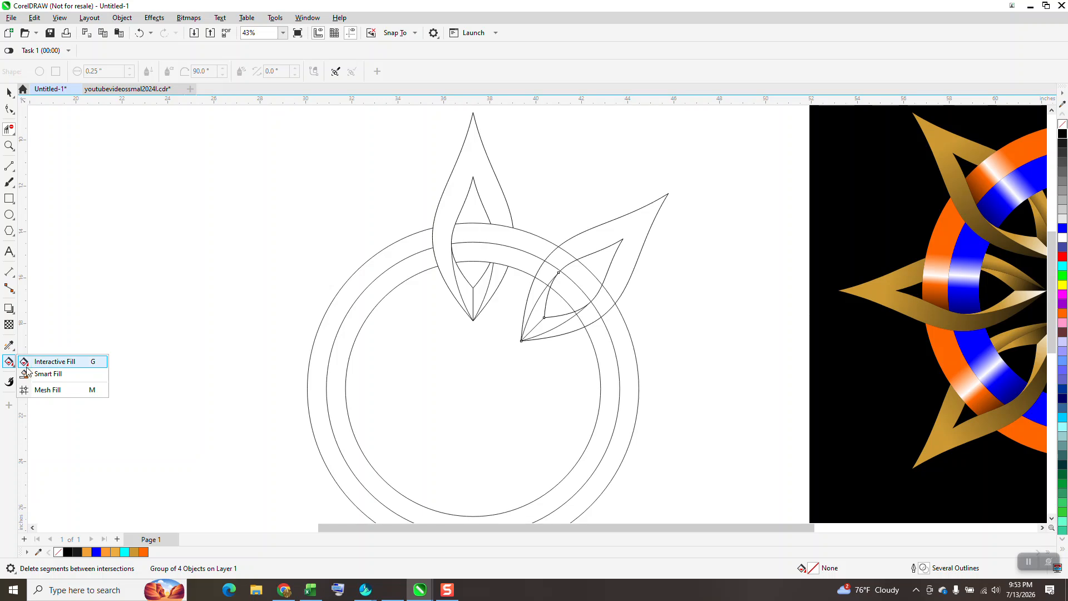
{"action": "left_click", "coordinate": [43, 374]}
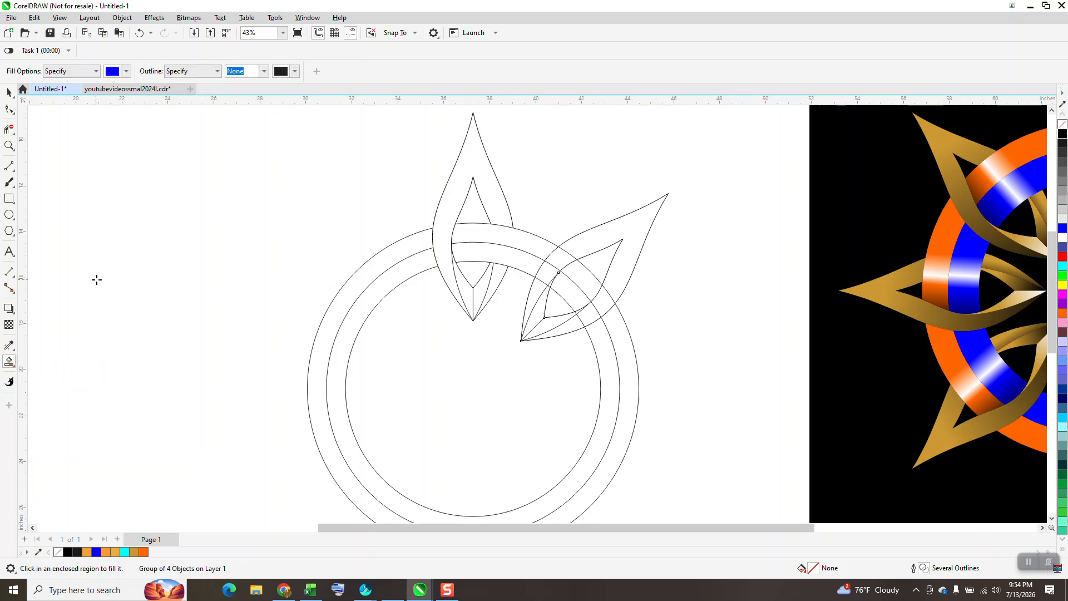
{"action": "scroll", "coordinate": [116, 267], "scroll_direction": "down", "scroll_amount": 1}
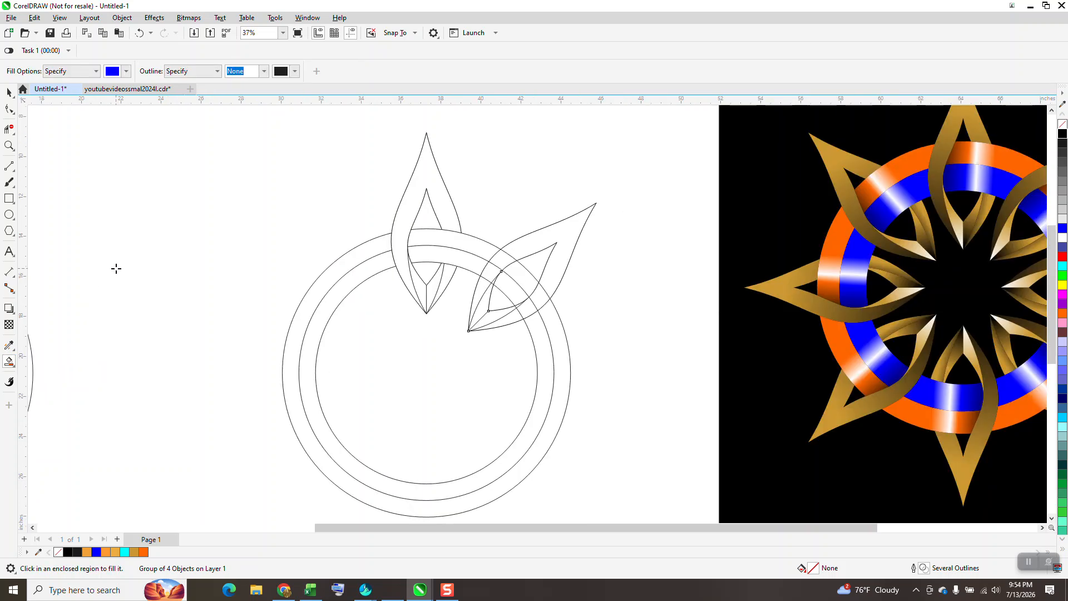
{"action": "left_click", "coordinate": [127, 72]}
{"action": "left_click", "coordinate": [201, 220]}
{"action": "left_click", "coordinate": [397, 227]}
{"action": "left_click", "coordinate": [396, 222]}
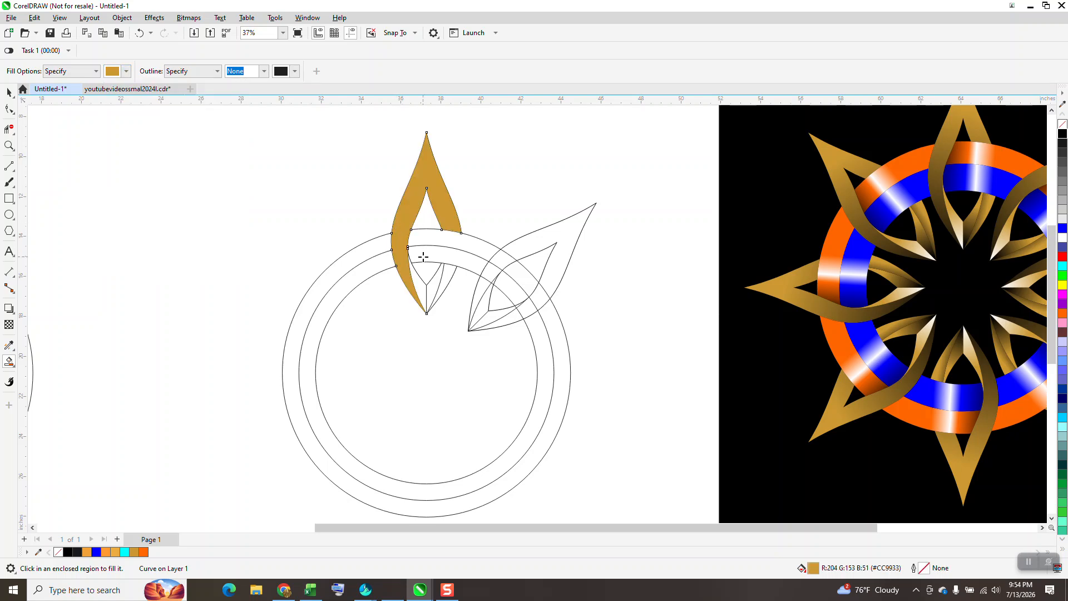
{"action": "left_click", "coordinate": [419, 281]}
{"action": "left_click", "coordinate": [435, 282]}
{"action": "left_click", "coordinate": [449, 277]}
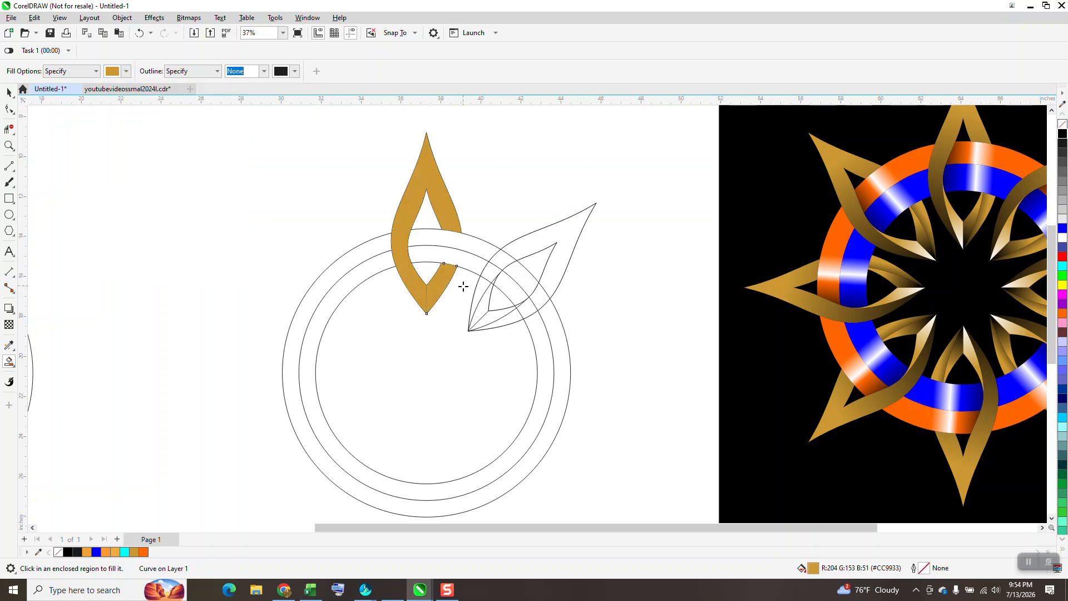
Apply a linear fountain fill to the petal's outer band, running downward from gold near the upper part to black at the lower tip.
{"action": "left_click", "coordinate": [9, 92]}
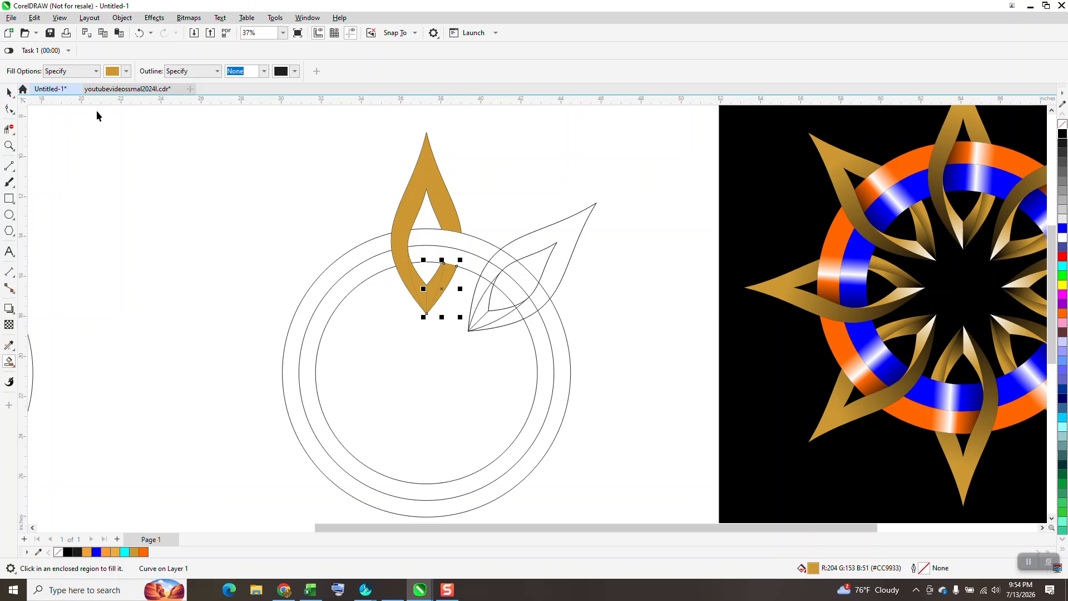
{"action": "left_click", "coordinate": [421, 177]}
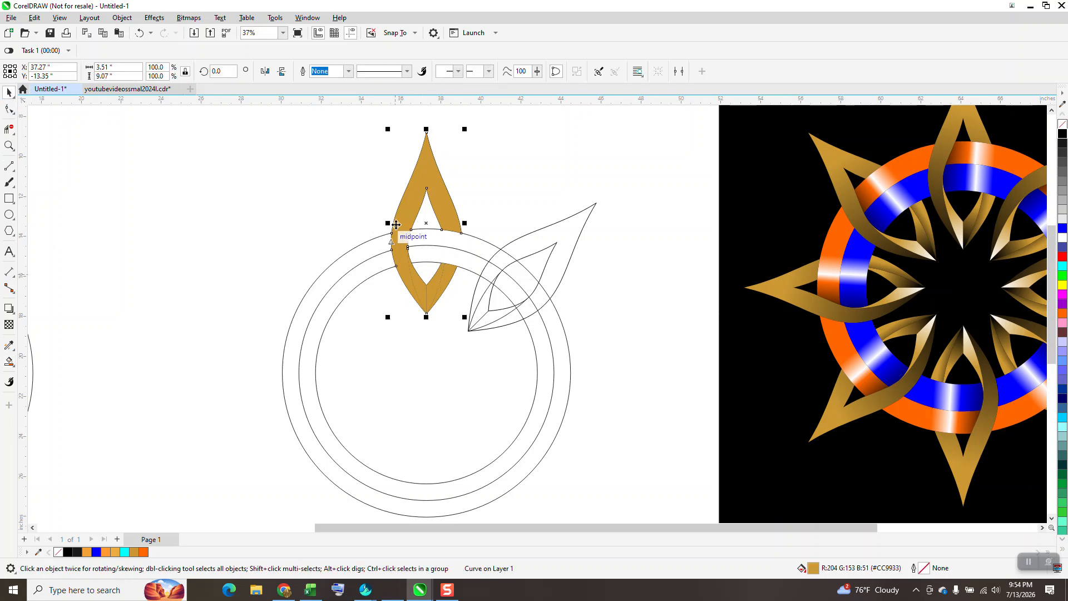
{"action": "left_click", "coordinate": [15, 366]}
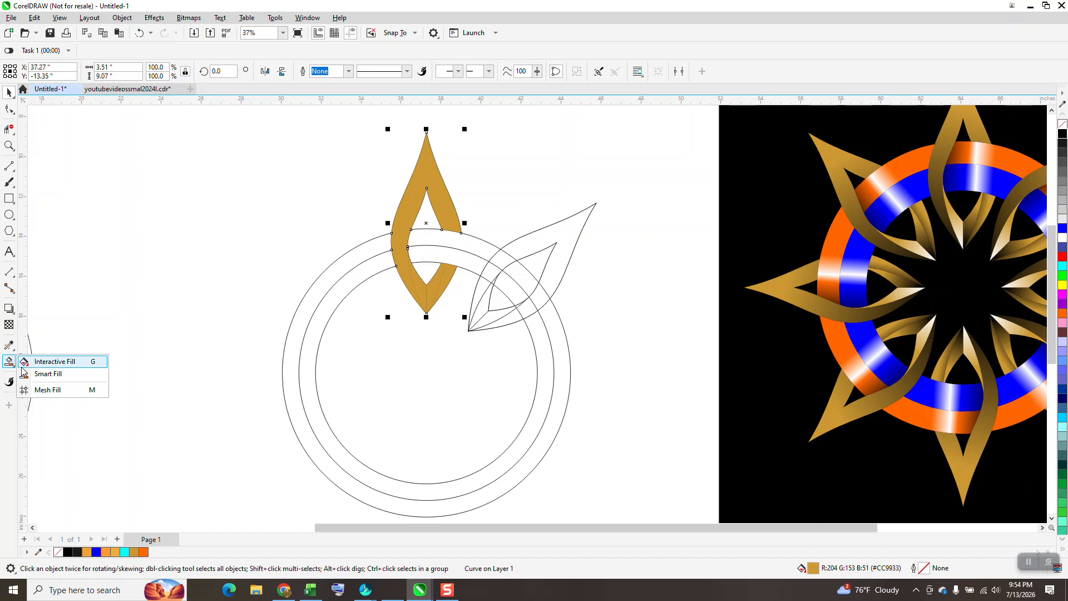
{"action": "left_click", "coordinate": [51, 362]}
{"action": "left_click_drag", "start_coordinate": [411, 180], "coordinate": [401, 325]}
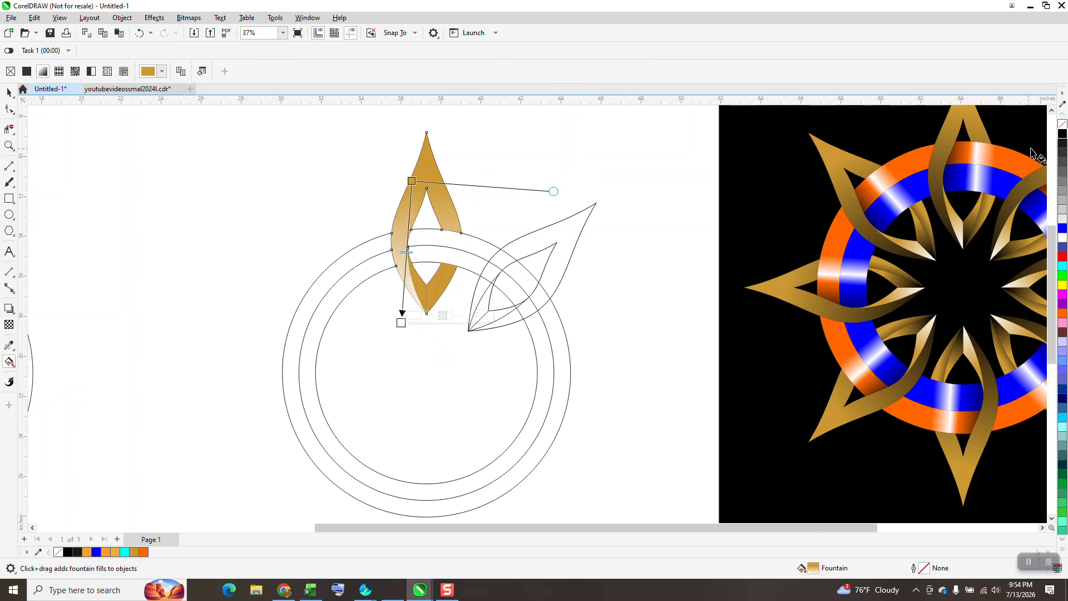
{"action": "left_click_drag", "start_coordinate": [697, 229], "coordinate": [401, 322]}
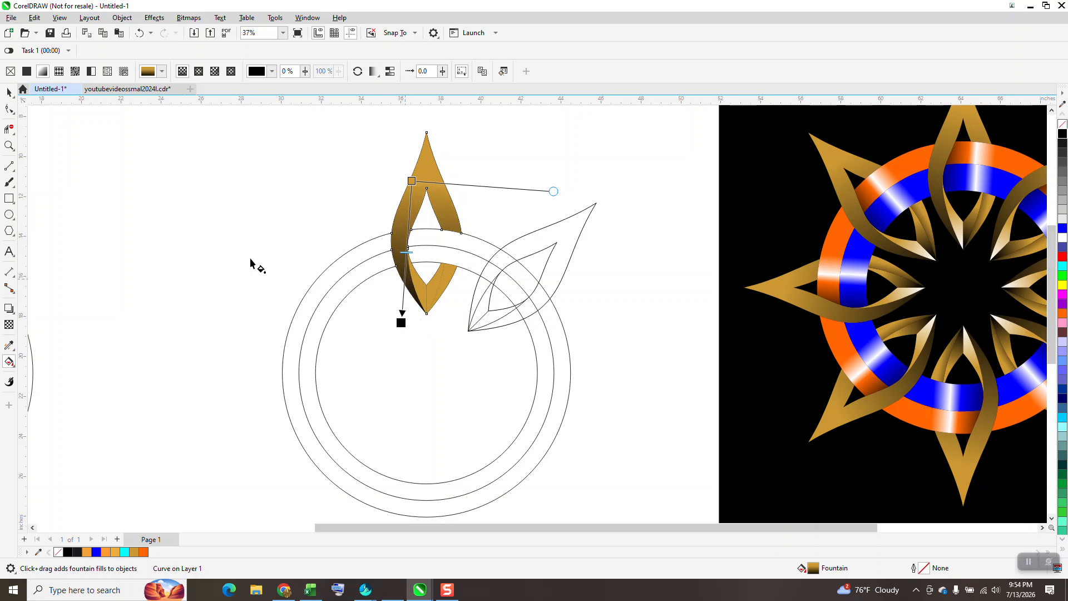
Apply a linear fountain fill to the lower right facet of the petal, from gold near the tip to black toward the ring.
{"action": "left_click", "coordinate": [451, 281]}
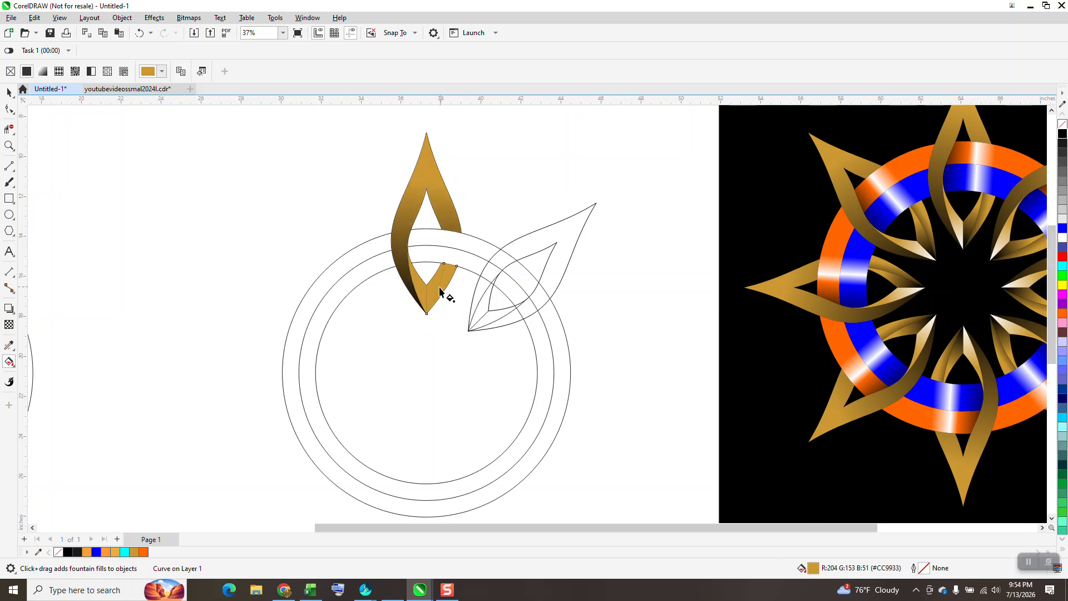
{"action": "left_click_drag", "start_coordinate": [436, 299], "coordinate": [468, 239]}
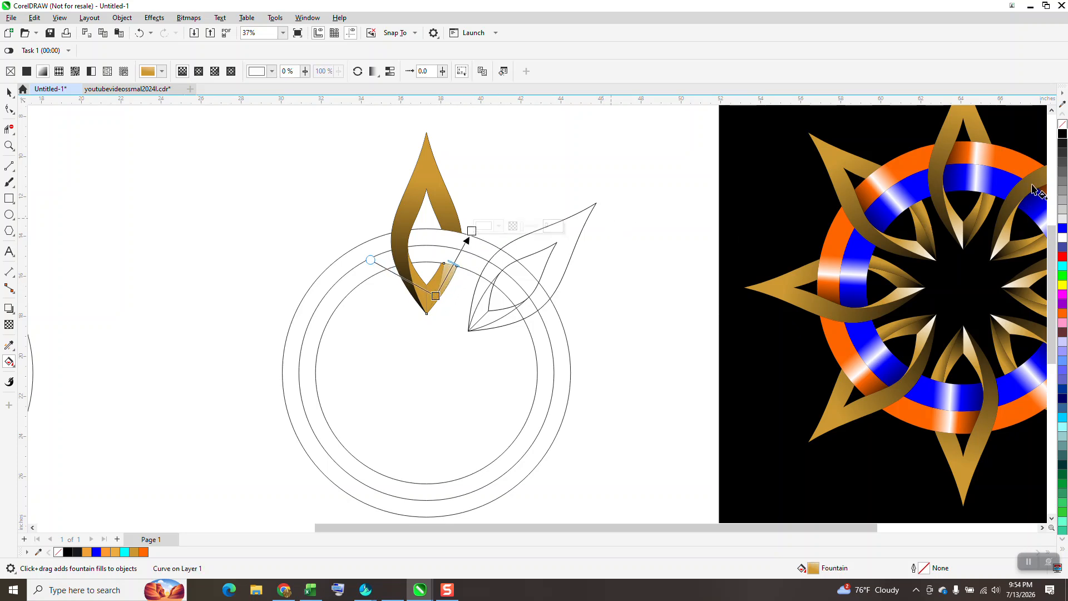
{"action": "left_click_drag", "start_coordinate": [748, 200], "coordinate": [471, 231]}
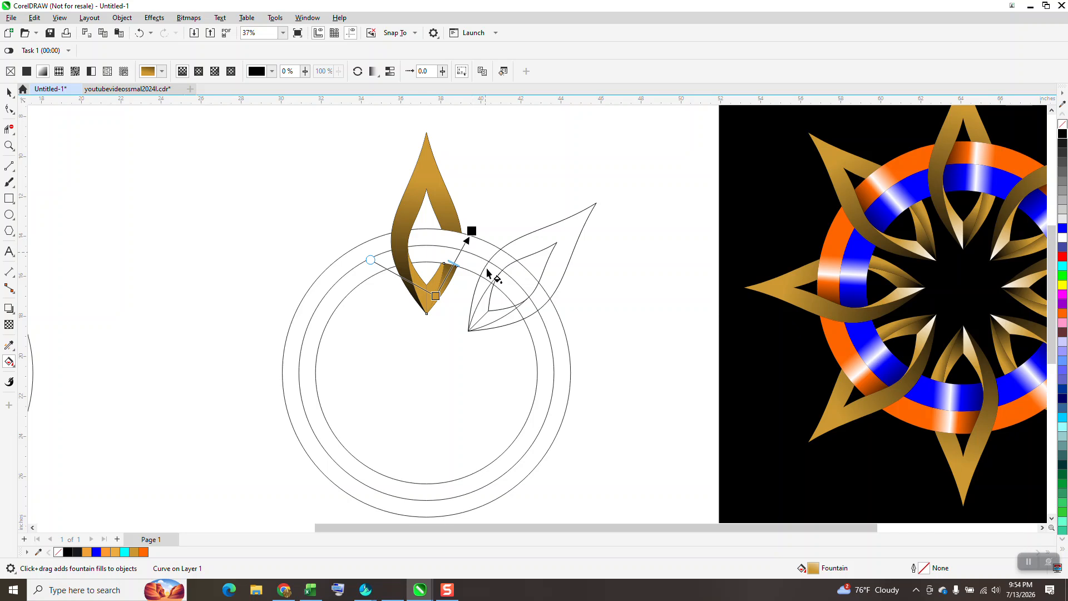
Apply a linear fountain fill to the petal's inner left facet, from gold near the lower tip to white at its upper end.
{"action": "left_click", "coordinate": [9, 129]}
{"action": "left_click", "coordinate": [9, 146]}
{"action": "left_click_drag", "start_coordinate": [363, 227], "coordinate": [503, 353]}
{"action": "left_click", "coordinate": [9, 92]}
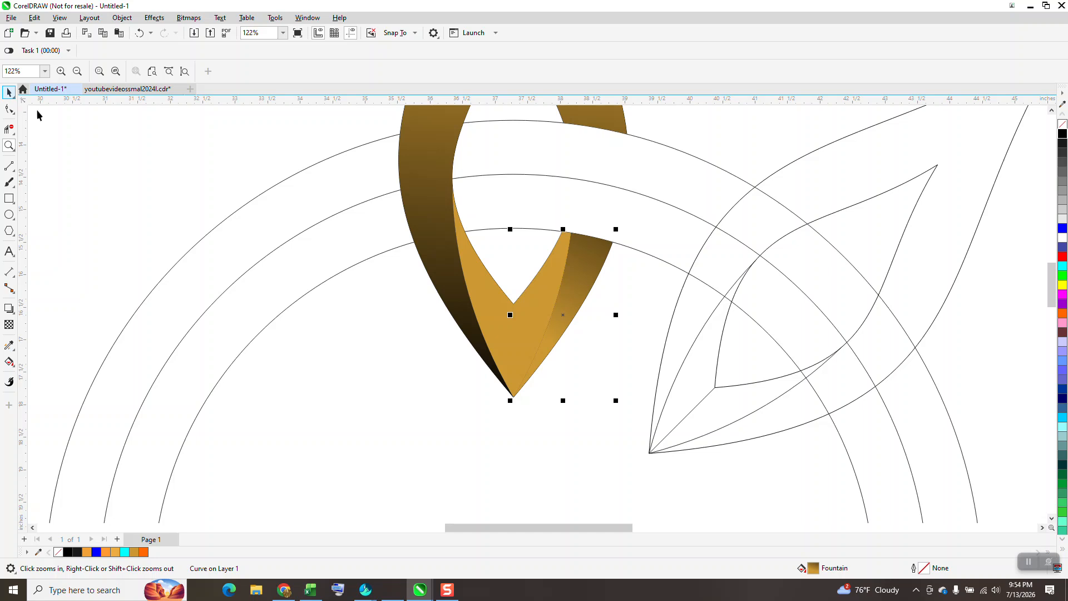
{"action": "left_click", "coordinate": [424, 302]}
{"action": "left_click", "coordinate": [493, 317]}
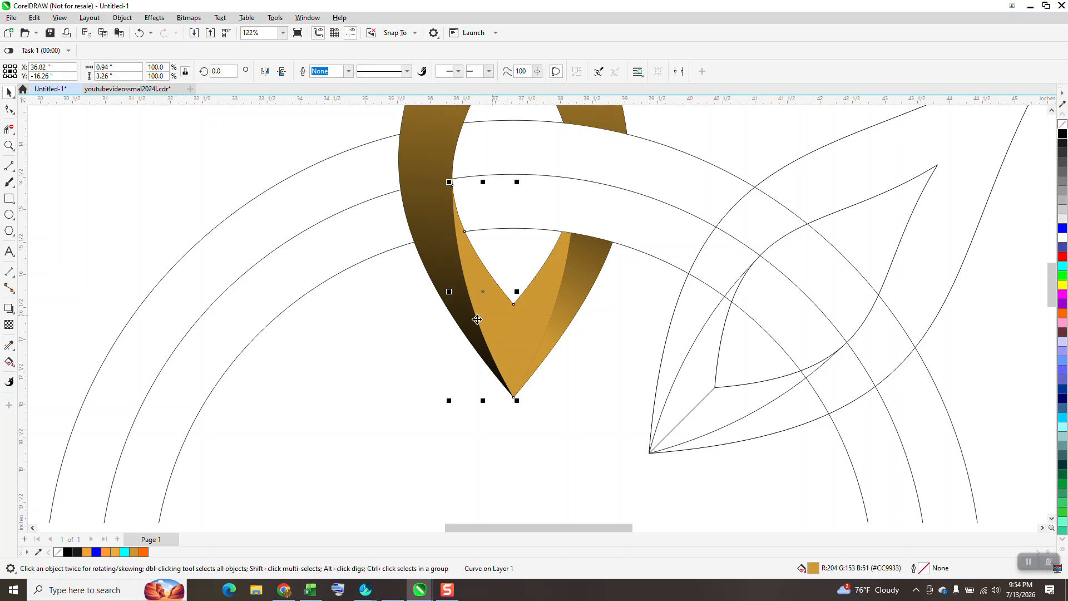
{"action": "left_click", "coordinate": [12, 365]}
{"action": "left_click", "coordinate": [45, 359]}
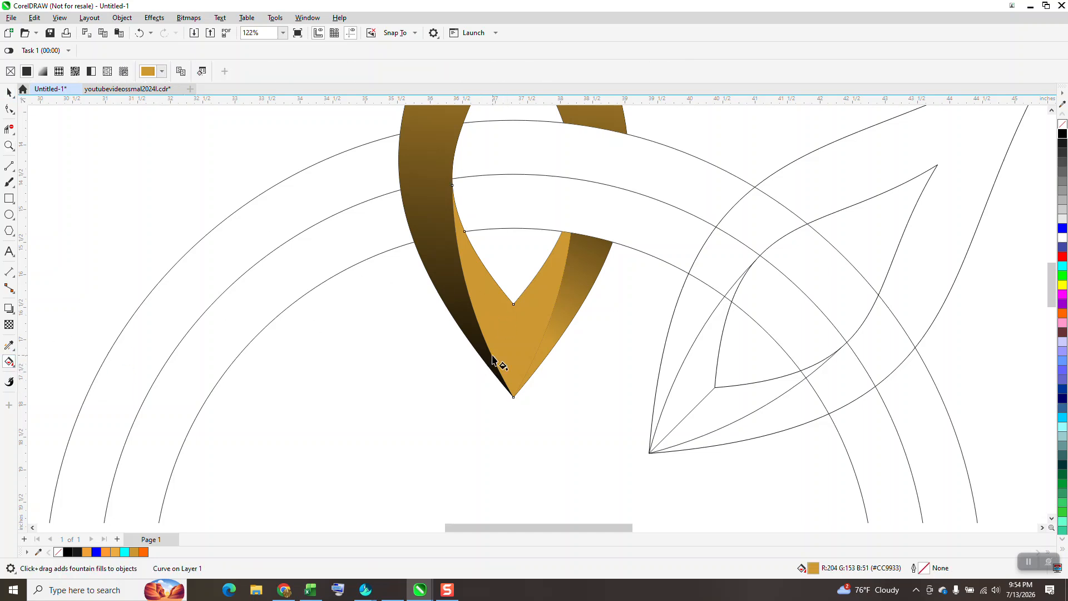
{"action": "left_click_drag", "start_coordinate": [506, 344], "coordinate": [459, 215]}
Apply a linear fountain fill to the petal's inner right facet, from gold at its upper end to white near the lower tip.
{"action": "left_click", "coordinate": [556, 275]}
{"action": "left_click_drag", "start_coordinate": [556, 259], "coordinate": [513, 366]}
{"action": "left_click", "coordinate": [9, 93]}
Set the nudge distance to 10 inches and move the filled outer petal band one nudge left, off the line drawing.
{"action": "scroll", "coordinate": [336, 334], "scroll_direction": "down", "scroll_amount": 3}
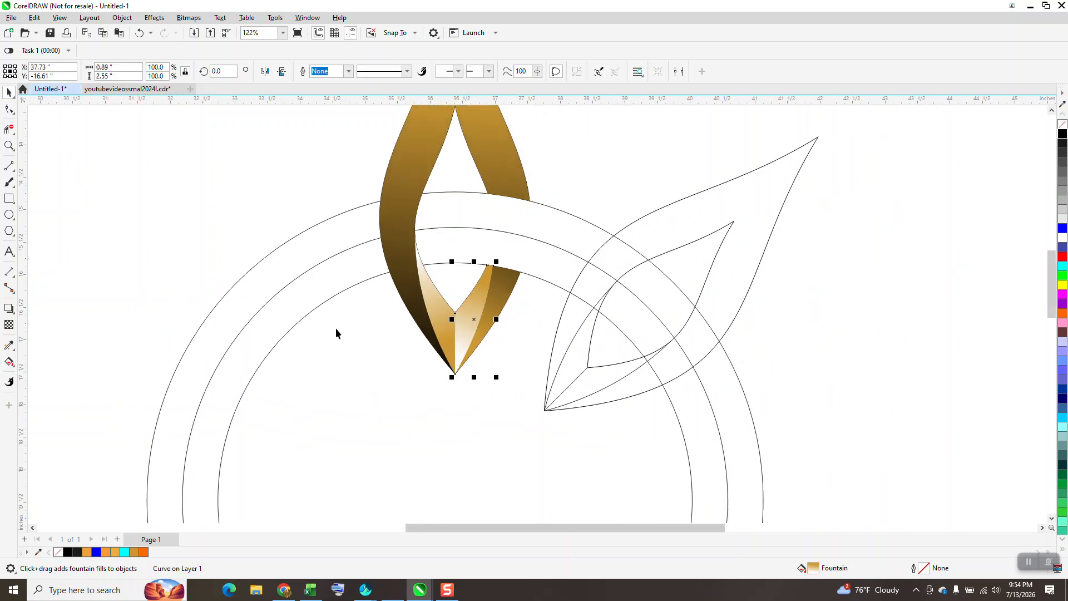
{"action": "scroll", "coordinate": [335, 318], "scroll_direction": "down", "scroll_amount": 1}
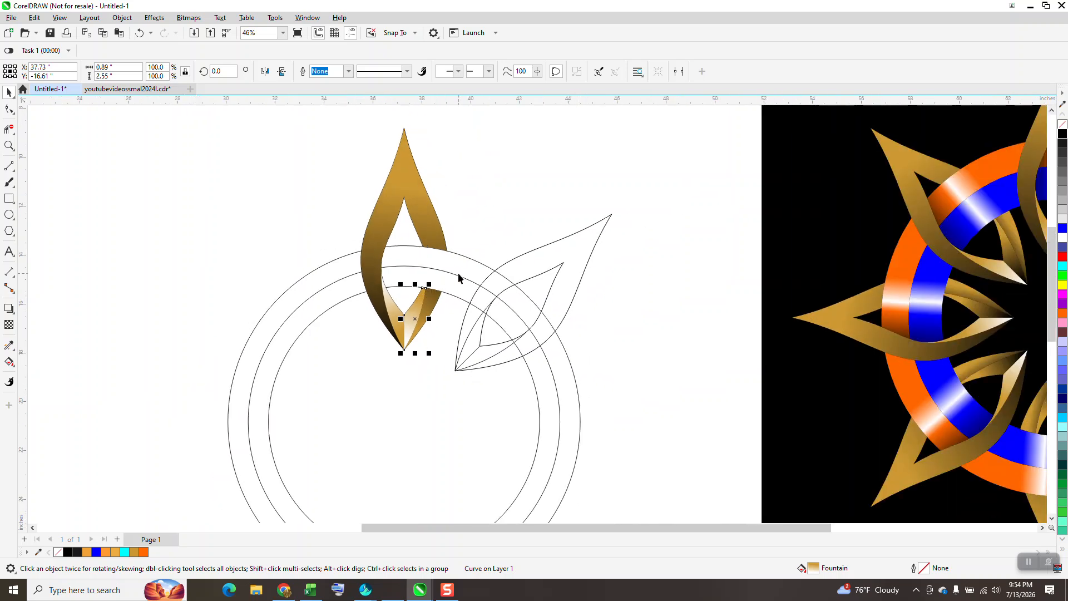
{"action": "left_click", "coordinate": [9, 362]}
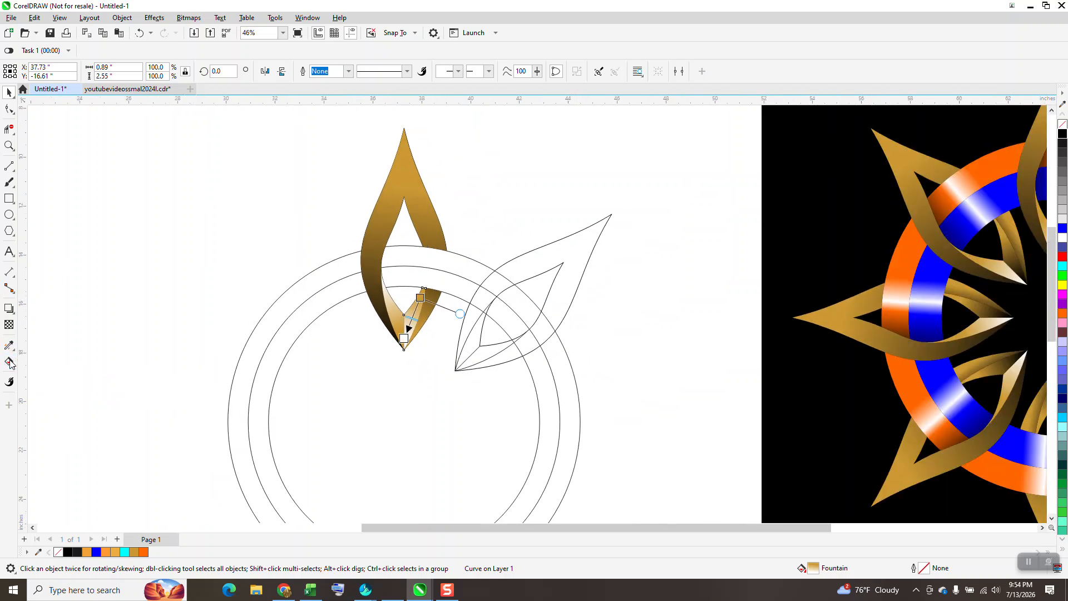
{"action": "scroll", "coordinate": [313, 293], "scroll_direction": "down", "scroll_amount": 1}
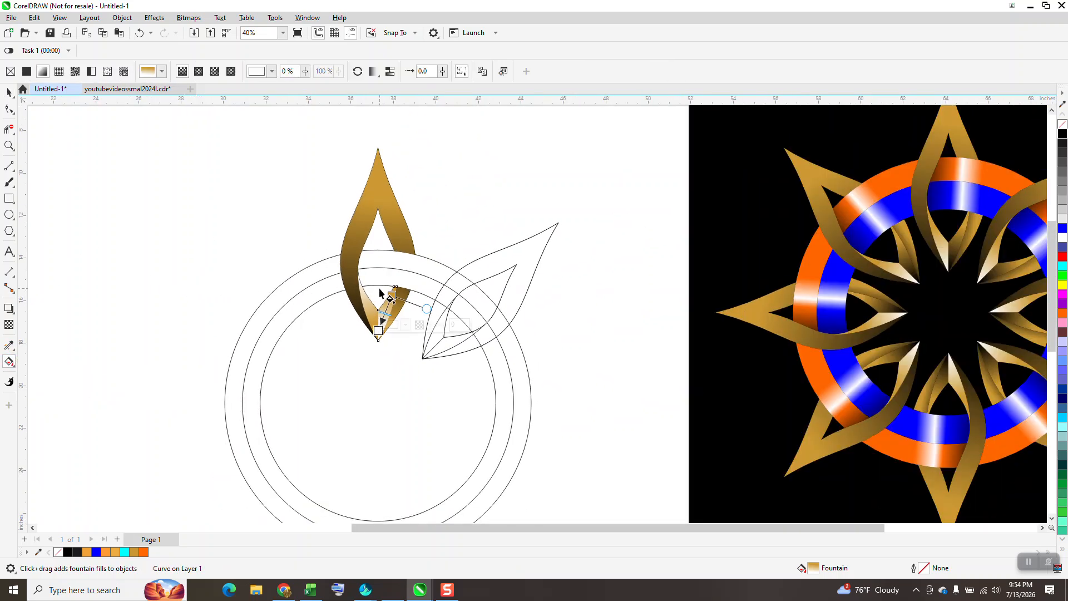
{"action": "left_click", "coordinate": [9, 92]}
{"action": "left_click", "coordinate": [401, 201]}
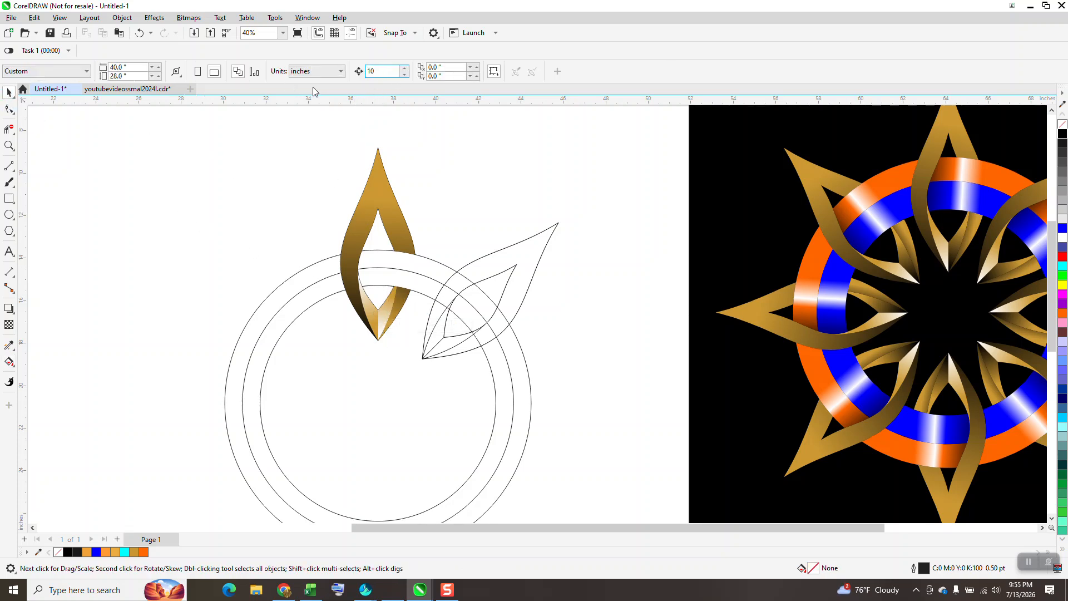
{"action": "left_click", "coordinate": [374, 186]}
{"action": "key", "text": "Left"}
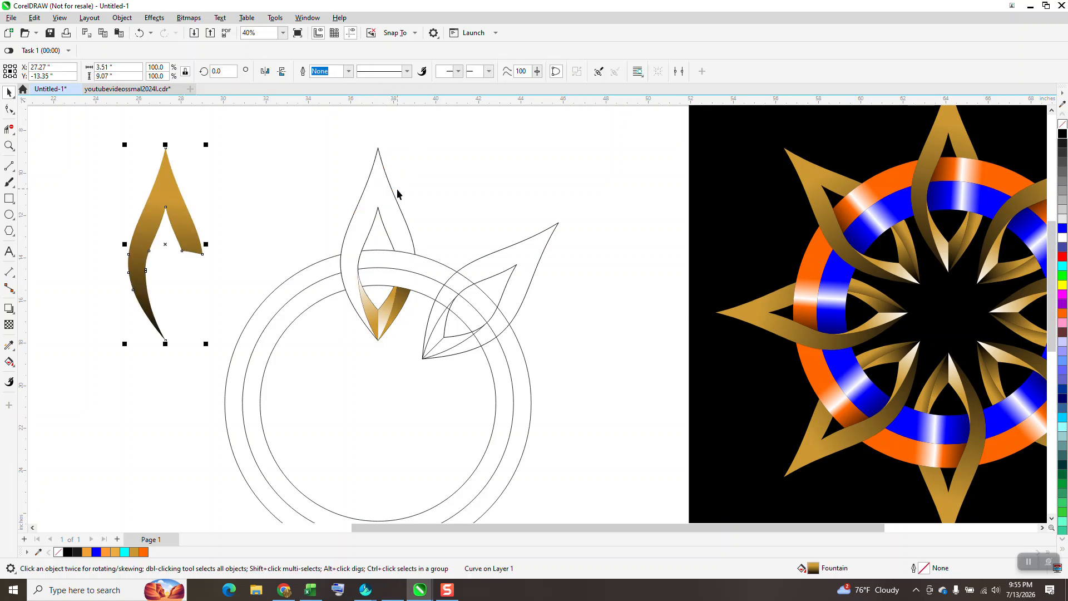
Move the three filled lower facets 10 inches left to rejoin the outer petal band.
{"action": "left_click", "coordinate": [403, 295]}
{"action": "key", "text": "Left"}
{"action": "left_click", "coordinate": [393, 307]}
{"action": "key", "text": "Left"}
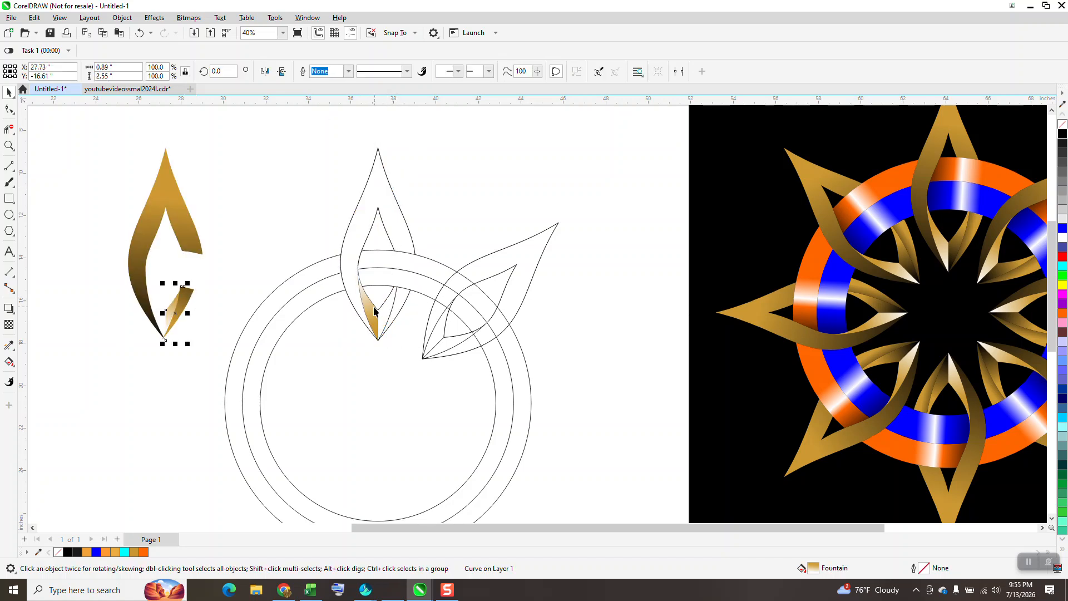
{"action": "left_click", "coordinate": [366, 311]}
{"action": "key", "text": "Left"}
Move the four filled petal pieces together another 10 inches left, and group the remaining petal outlines with the circles.
{"action": "scroll", "coordinate": [296, 209], "scroll_direction": "down", "scroll_amount": 2}
{"action": "left_click_drag", "start_coordinate": [169, 147], "coordinate": [242, 308]}
{"action": "key", "text": "Left"}
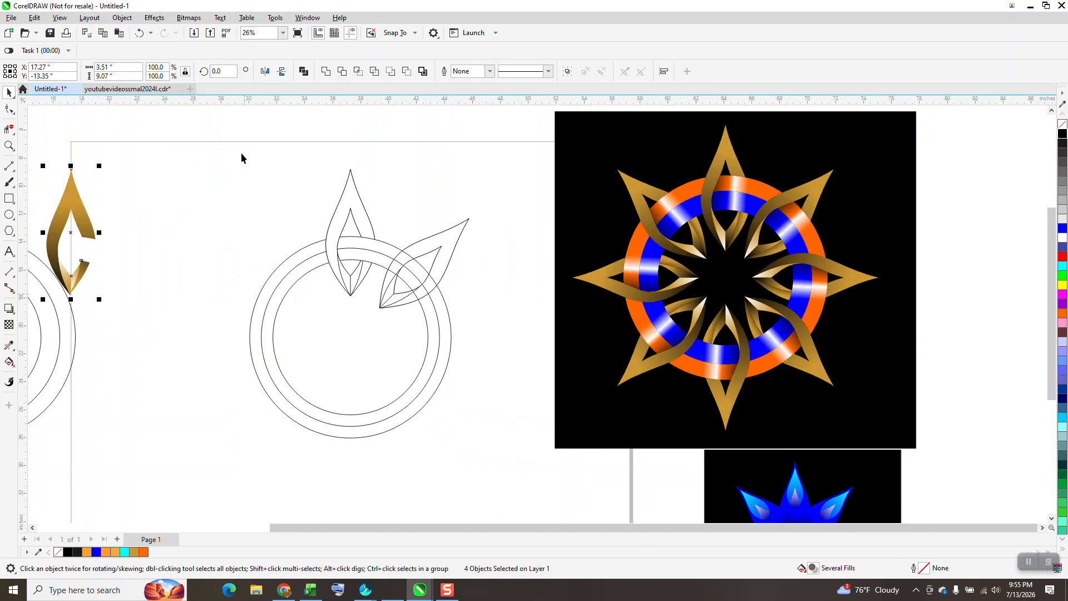
{"action": "mouse_move", "coordinate": [369, 388]}
{"action": "left_mouse_down"}
{"action": "mouse_move", "coordinate": [482, 447]}
{"action": "mouse_move", "coordinate": [496, 477]}
{"action": "left_mouse_up"}
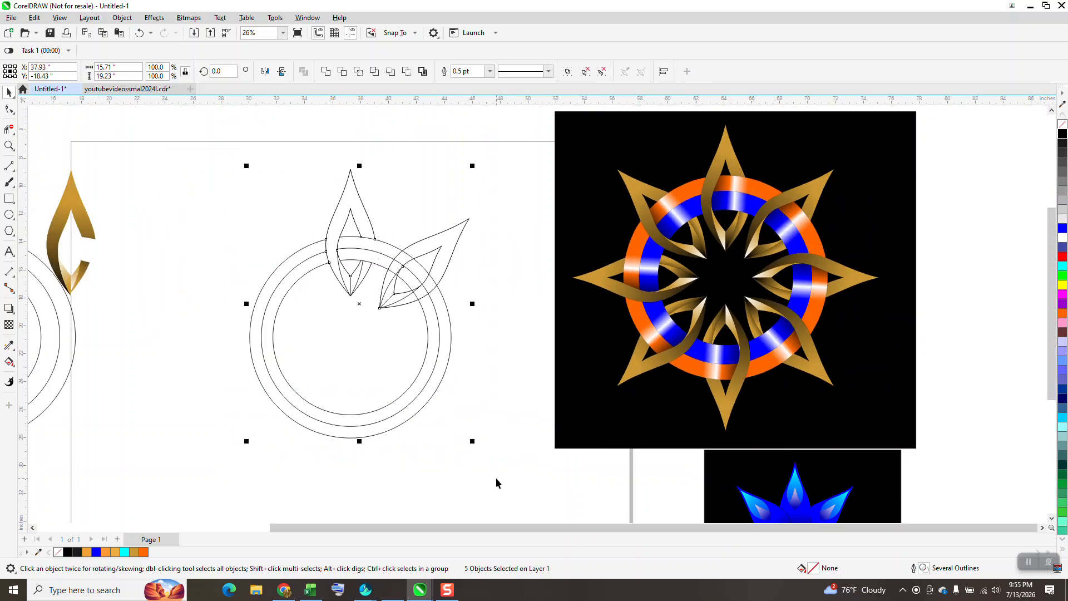
{"action": "key", "text": "ctrl+g"}
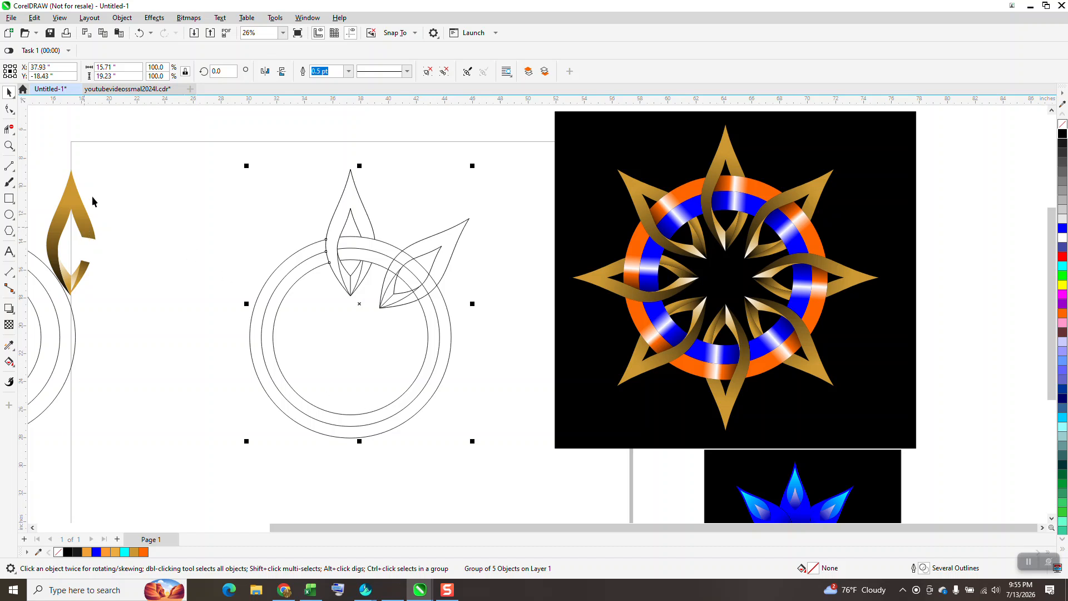
Try to move the four filled petal pieces 20 inches right, back onto the line drawing.
{"action": "left_click_drag", "start_coordinate": [118, 200], "coordinate": [50, 319]}
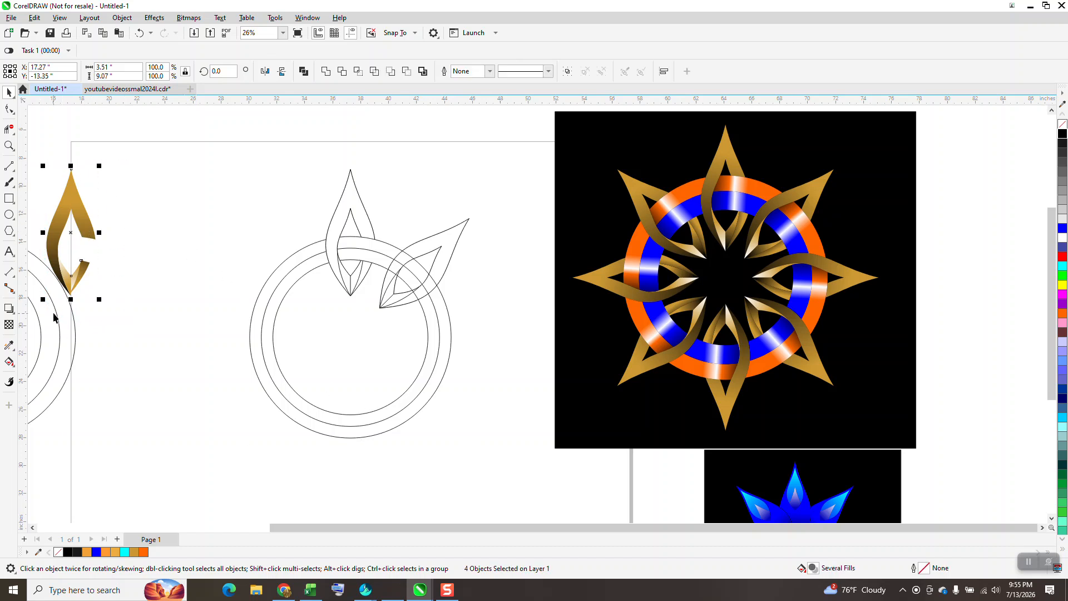
{"action": "key", "text": "Right"}
{"action": "key", "text": "Right"}
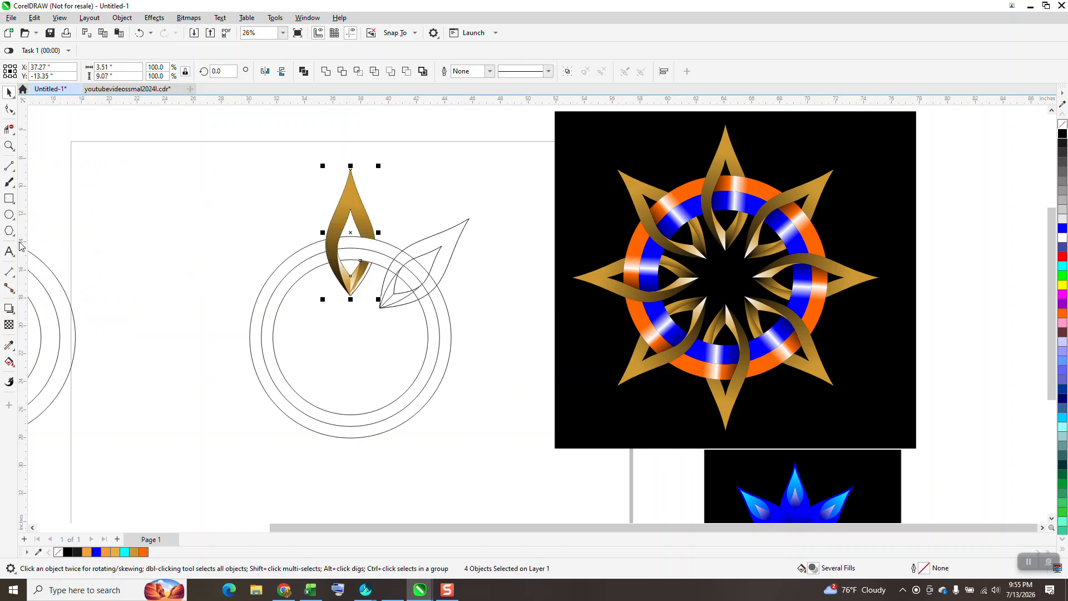
{"action": "left_click", "coordinate": [8, 146]}
{"action": "left_click_drag", "start_coordinate": [309, 212], "coordinate": [504, 327]}
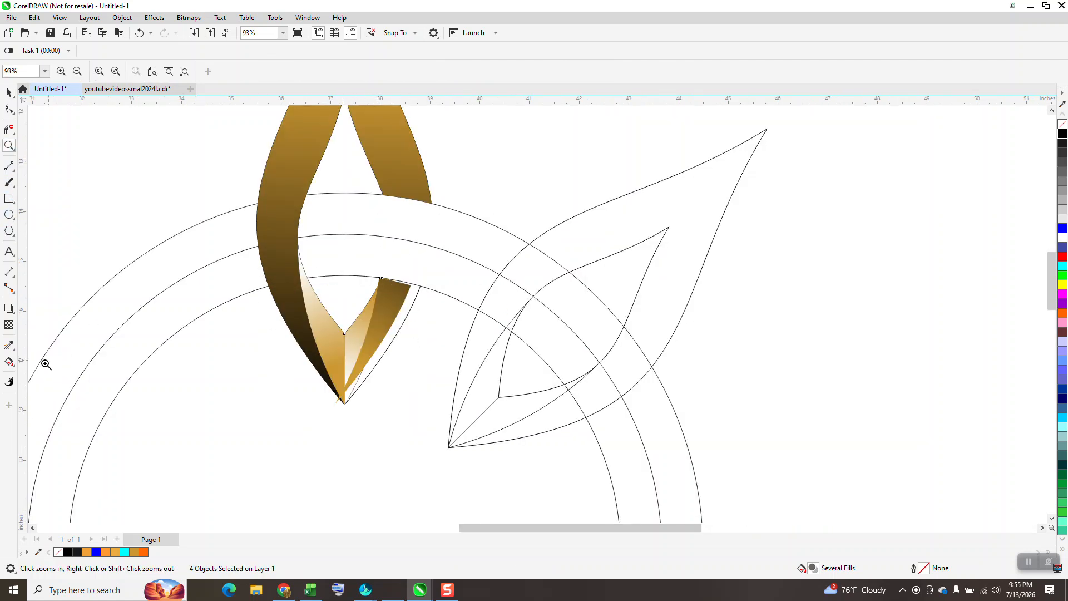
Undo the recent moves until the three filled lower facets sit in the line drawing again.
{"action": "left_click", "coordinate": [139, 33]}
{"action": "scroll", "coordinate": [467, 403], "scroll_direction": "down", "scroll_amount": 8}
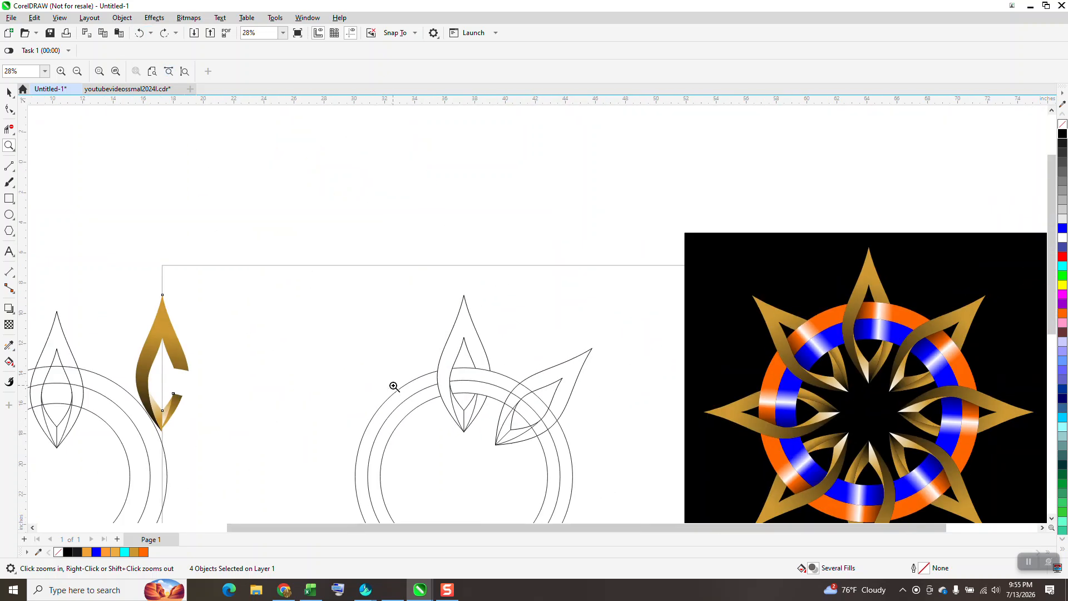
{"action": "left_click", "coordinate": [139, 34]}
{"action": "left_click", "coordinate": [140, 33]}
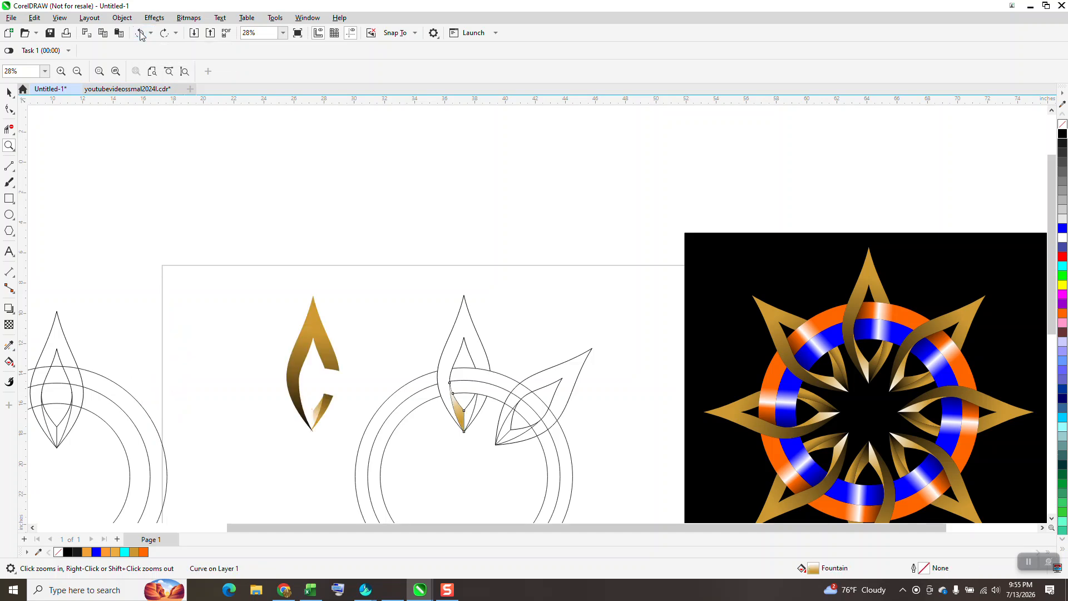
{"action": "left_click", "coordinate": [140, 33]}
{"action": "left_click", "coordinate": [140, 34]}
{"action": "left_click", "coordinate": [139, 33]}
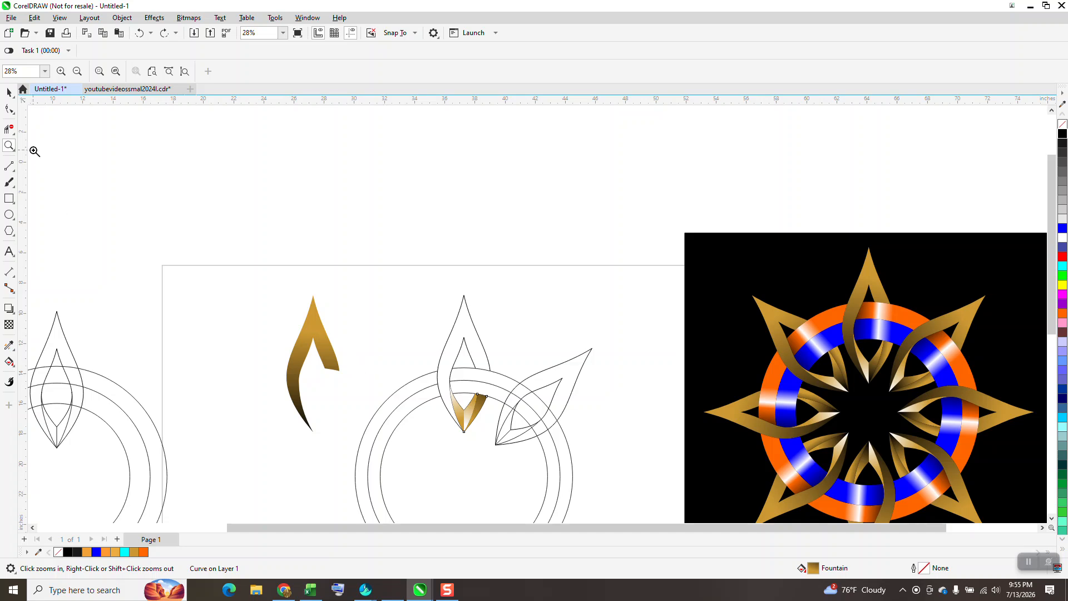
Move the three lower facets 10 inches left to rejoin the outer petal band, and group the four filled petal pieces.
{"action": "left_click", "coordinate": [9, 92]}
{"action": "left_click_drag", "start_coordinate": [410, 359], "coordinate": [492, 445]}
{"action": "key", "text": "ctrl+shift+z"}
{"action": "left_click_drag", "start_coordinate": [262, 278], "coordinate": [353, 478]}
{"action": "key", "text": "ctrl+g"}
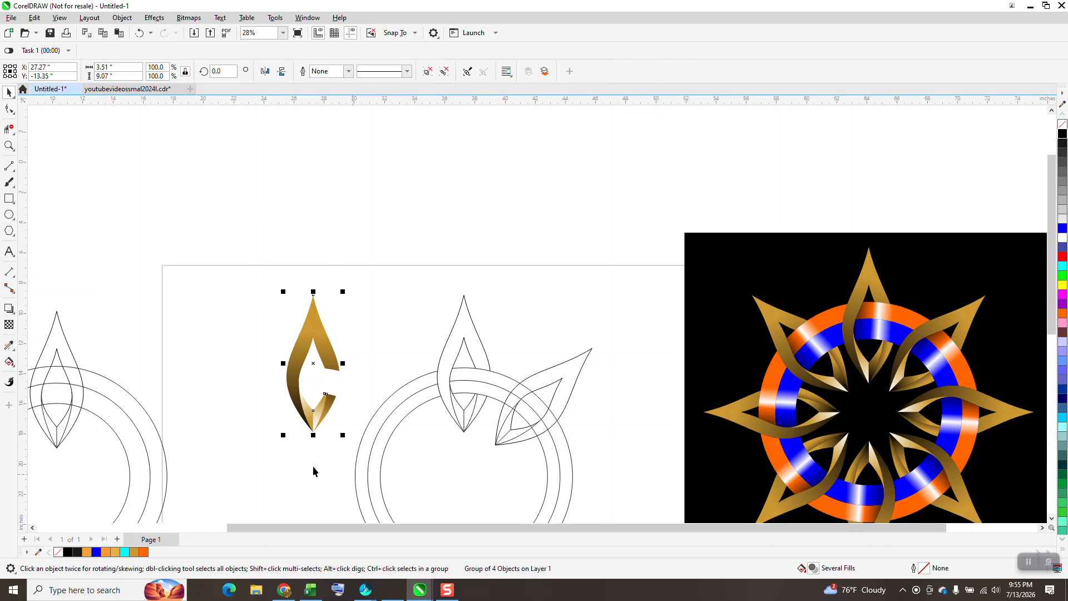
Smart-fill the outer ring segment between the upright petal and the tilted petal with red and no outline.
{"action": "left_click", "coordinate": [9, 146]}
{"action": "left_click_drag", "start_coordinate": [402, 280], "coordinate": [645, 495]}
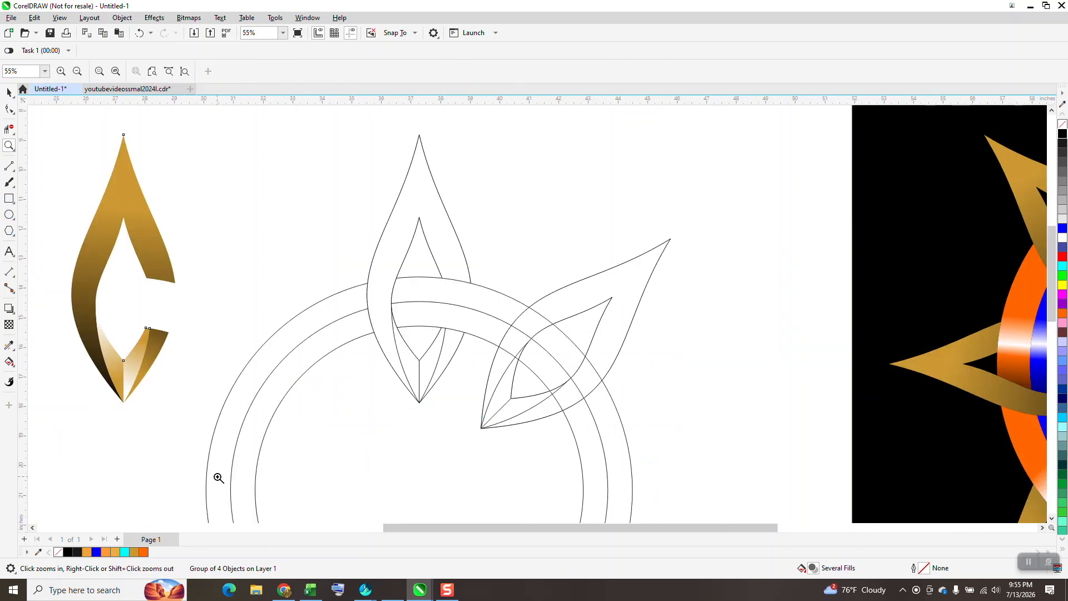
{"action": "left_click", "coordinate": [14, 367]}
{"action": "left_click", "coordinate": [23, 375]}
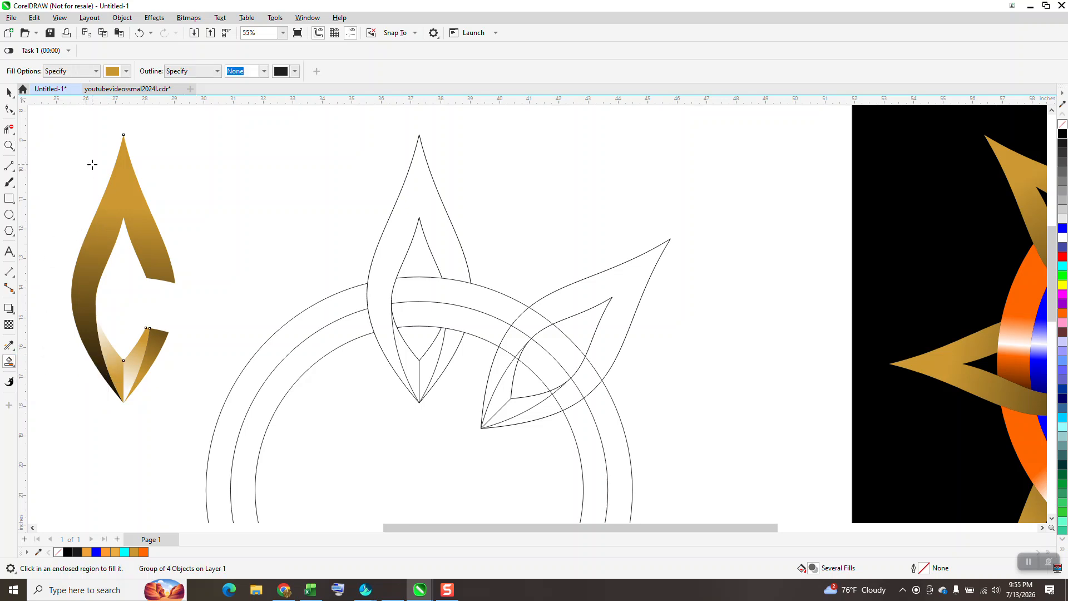
{"action": "left_click", "coordinate": [126, 71]}
{"action": "left_click", "coordinate": [188, 146]}
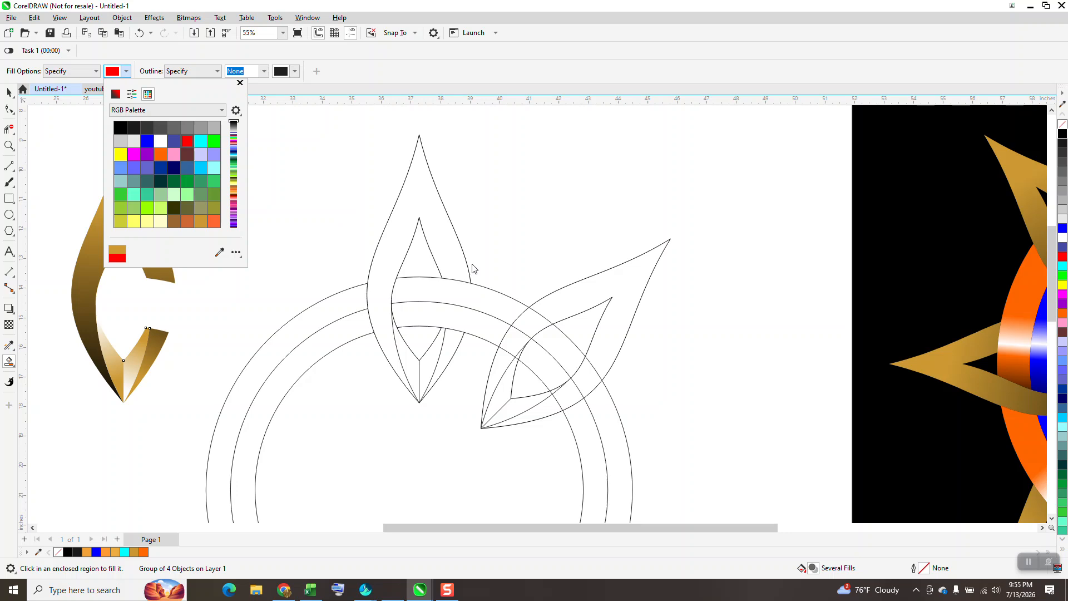
{"action": "left_click", "coordinate": [471, 300]}
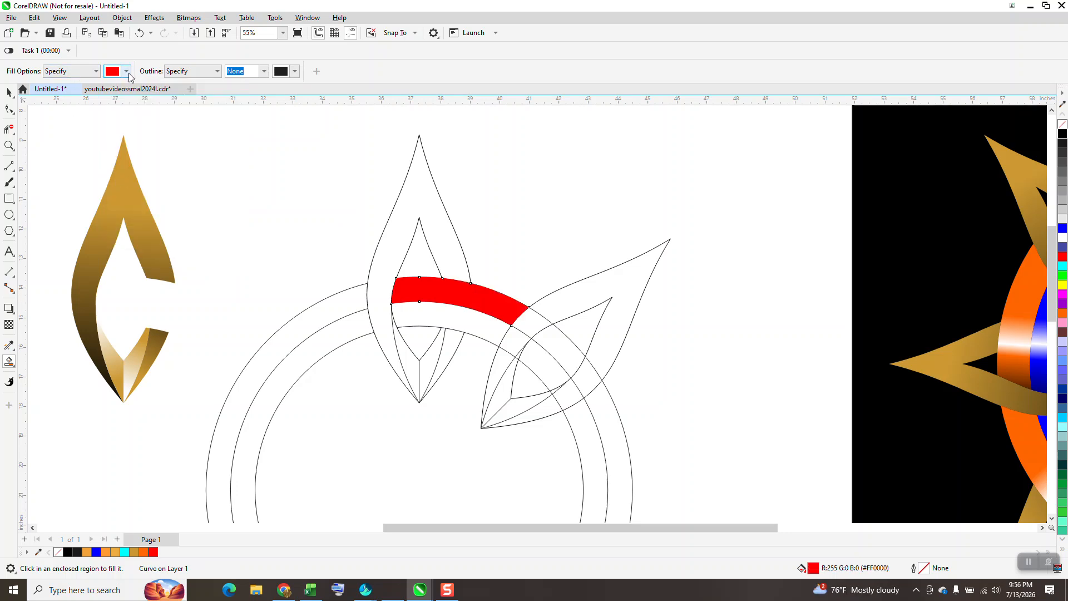
Smart-fill the inner ring segment directly beneath the red one with blue.
{"action": "left_click", "coordinate": [127, 72]}
{"action": "left_click", "coordinate": [147, 146]}
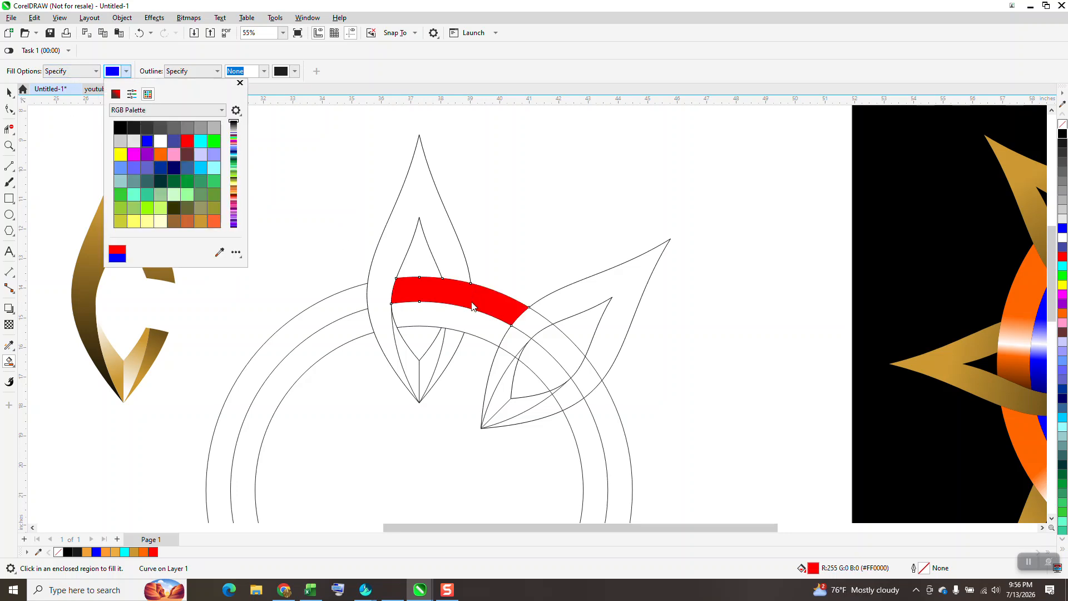
{"action": "left_click", "coordinate": [457, 323]}
{"action": "left_click", "coordinate": [8, 93]}
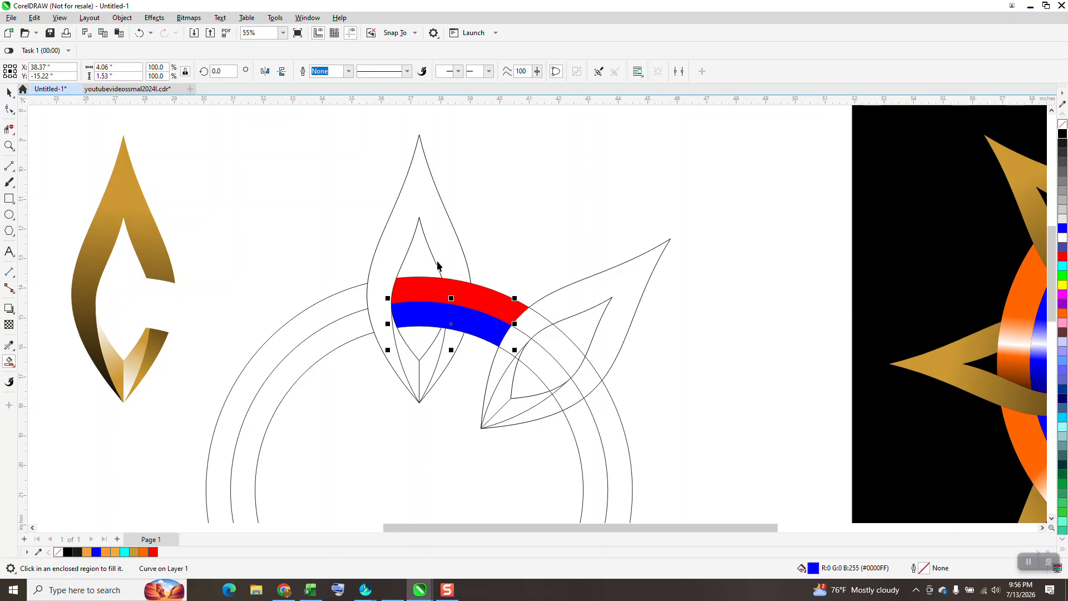
Apply a linear fountain fill to the blue ring segment, from blue to black toward the upright petal's left side.
{"action": "left_click", "coordinate": [11, 364]}
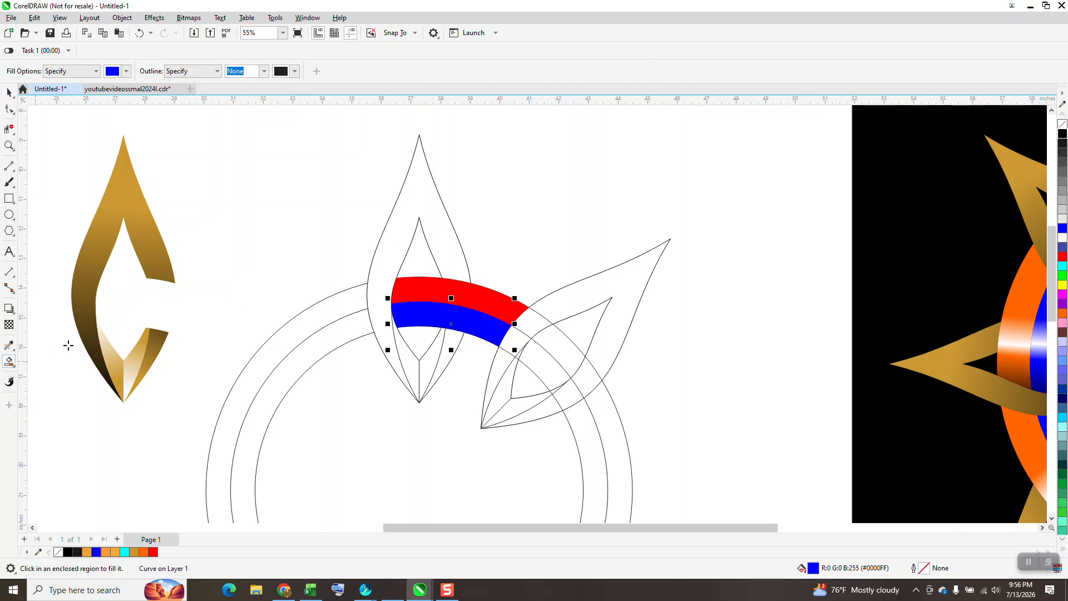
{"action": "left_click", "coordinate": [11, 363]}
{"action": "left_click", "coordinate": [44, 360]}
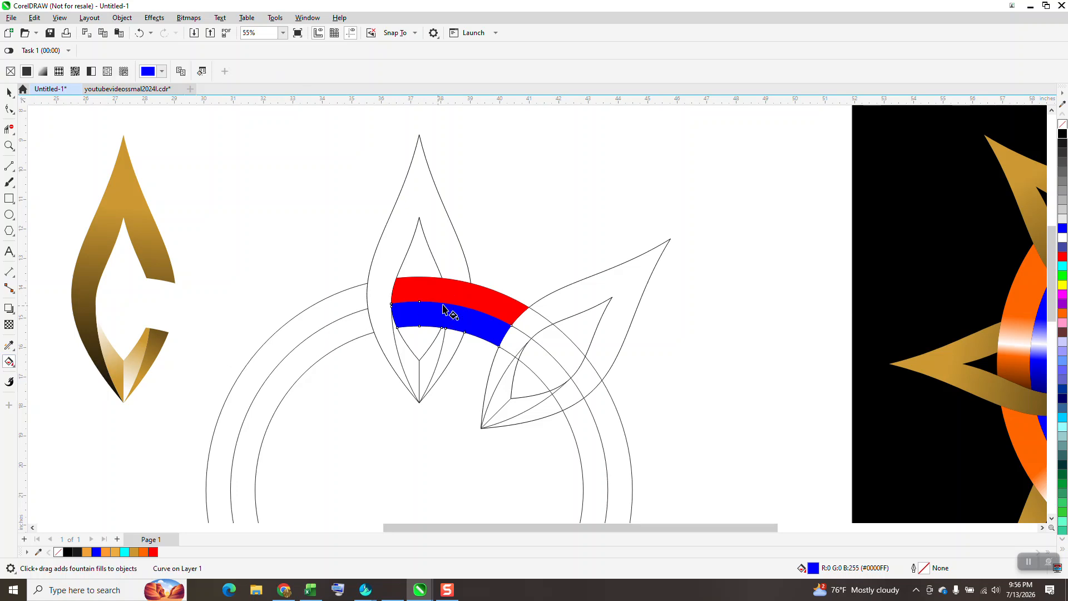
{"action": "left_click_drag", "start_coordinate": [475, 296], "coordinate": [353, 296]}
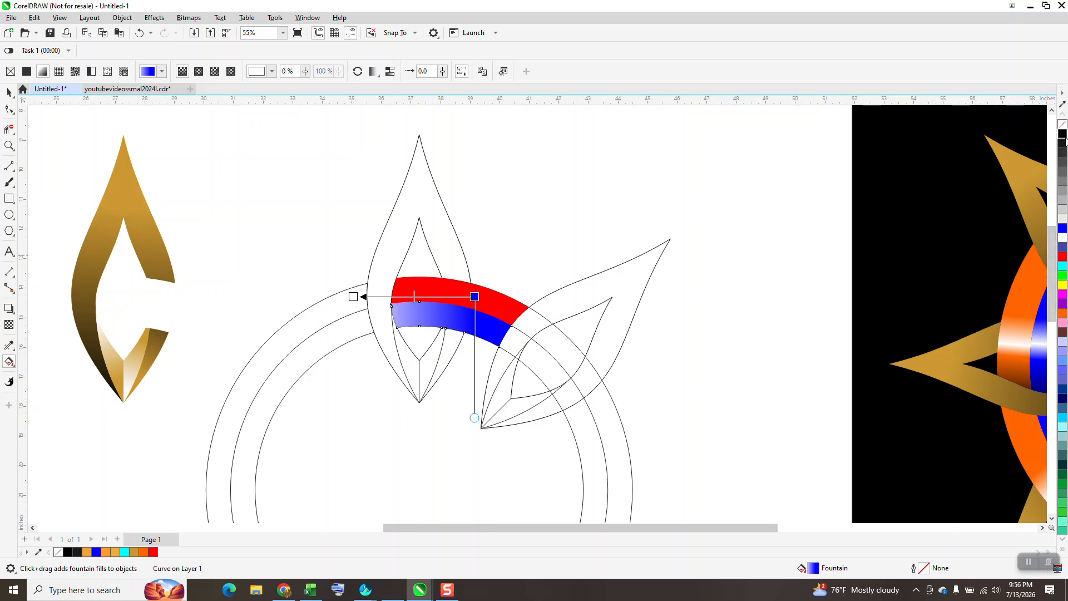
{"action": "left_click_drag", "start_coordinate": [841, 210], "coordinate": [353, 296]}
Apply a linear fountain fill to the red ring segment, from red to black toward the upright petal's left side.
{"action": "left_click", "coordinate": [443, 296]}
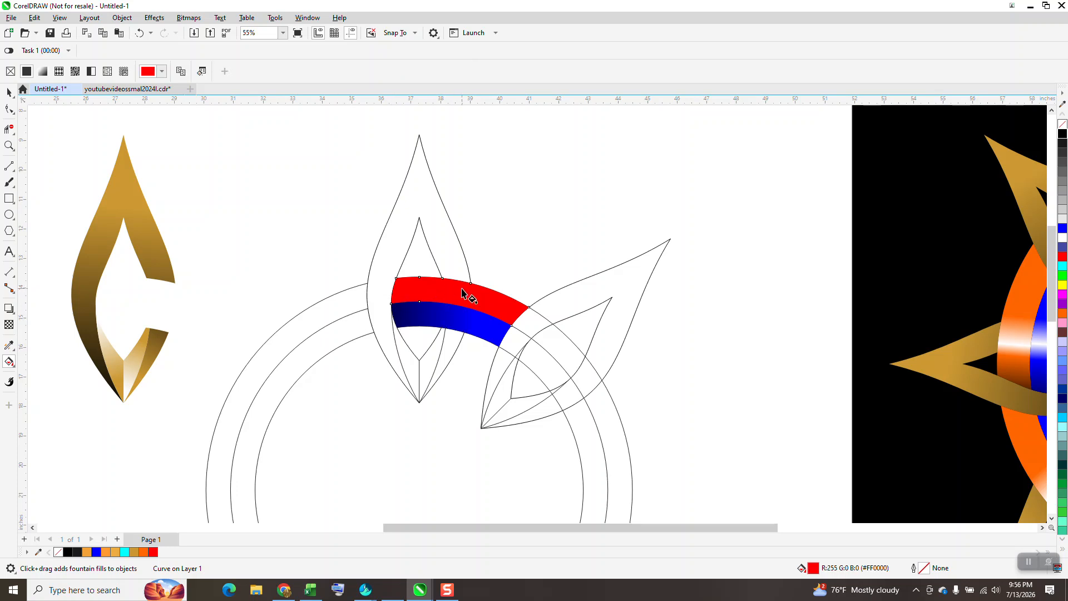
{"action": "left_click_drag", "start_coordinate": [430, 292], "coordinate": [334, 285]}
{"action": "left_click_drag", "start_coordinate": [1063, 136], "coordinate": [333, 285]}
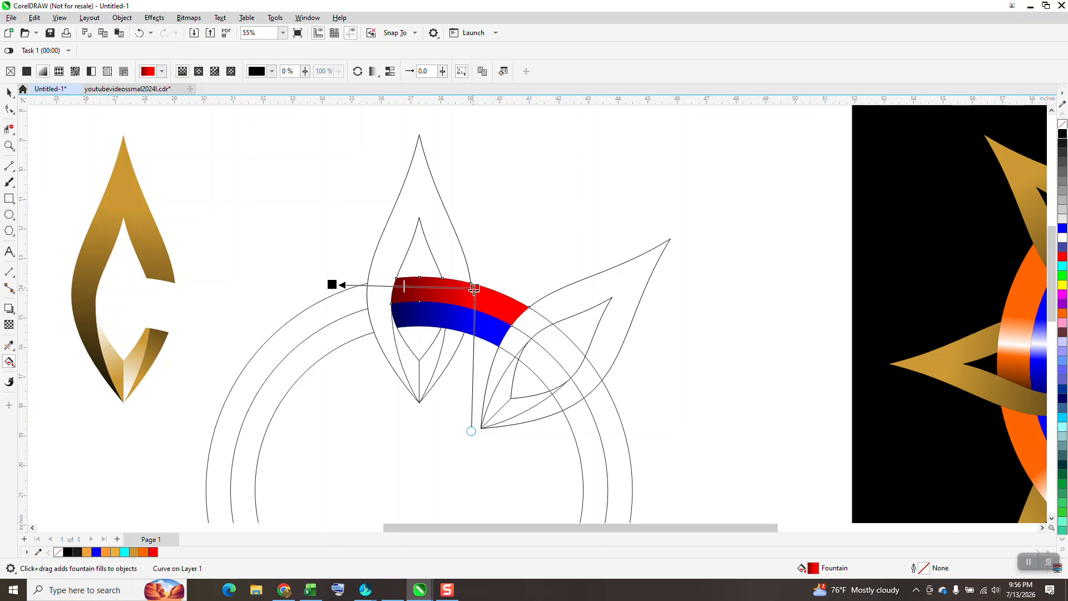
Stretch the blue segment's fountain fill to its right end and add a white middle stop flanked by two blue stops.
{"action": "left_click", "coordinate": [488, 322]}
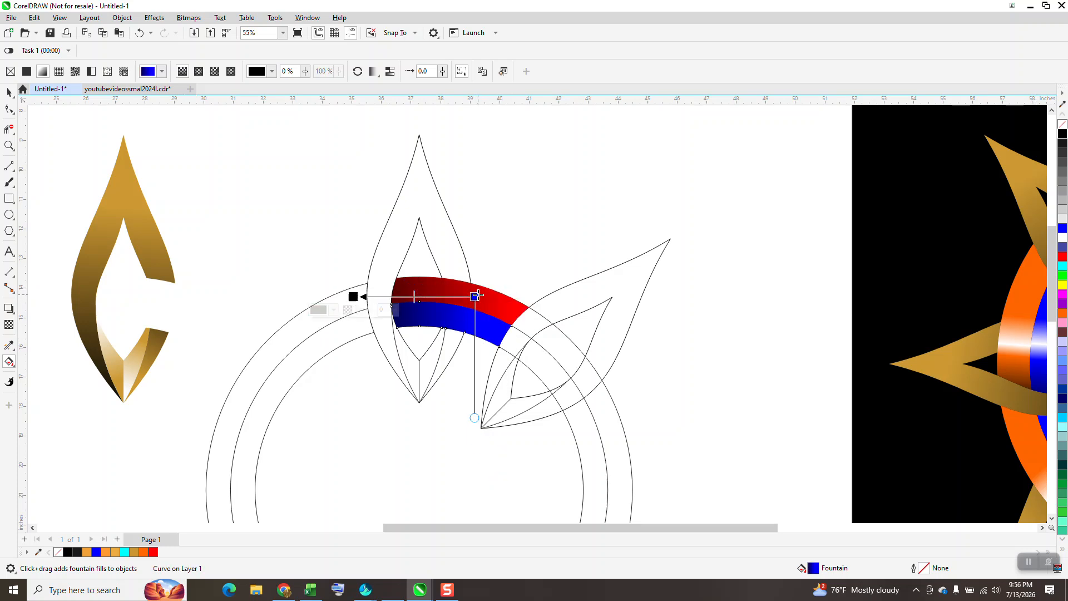
{"action": "left_click_drag", "start_coordinate": [477, 294], "coordinate": [519, 330]}
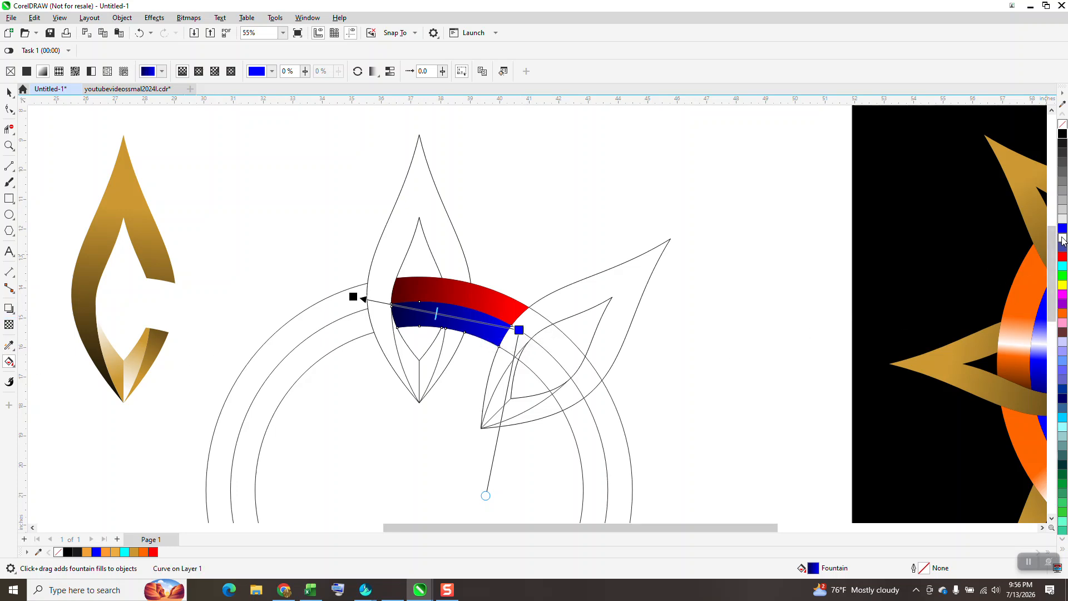
{"action": "left_click_drag", "start_coordinate": [661, 298], "coordinate": [443, 315]}
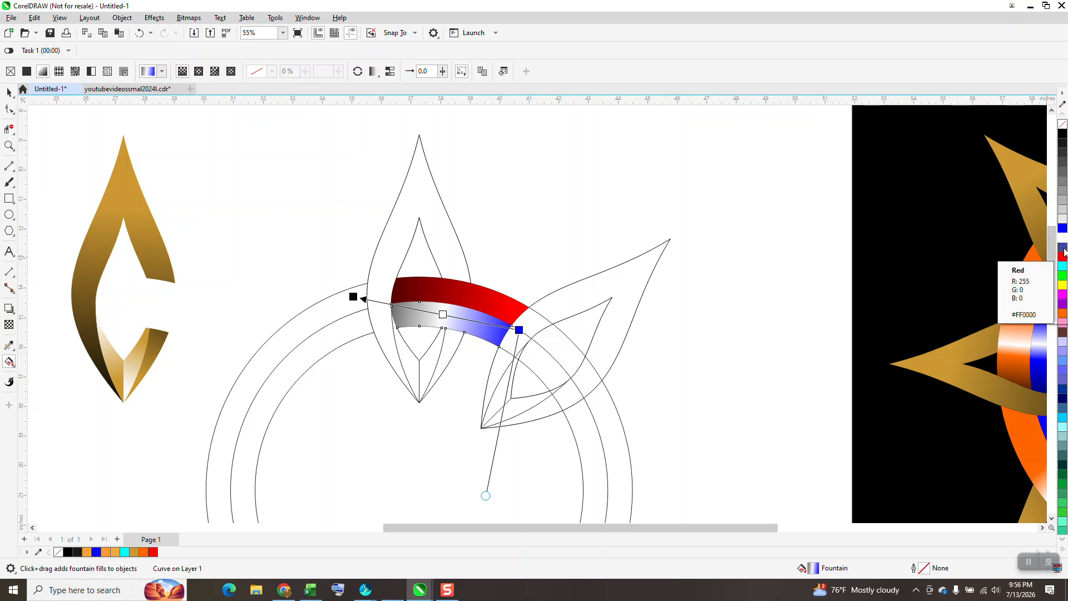
{"action": "left_click_drag", "start_coordinate": [1064, 233], "coordinate": [619, 313]}
{"action": "left_click_drag", "start_coordinate": [438, 315], "coordinate": [427, 311]}
{"action": "left_click_drag", "start_coordinate": [1064, 235], "coordinate": [457, 319]}
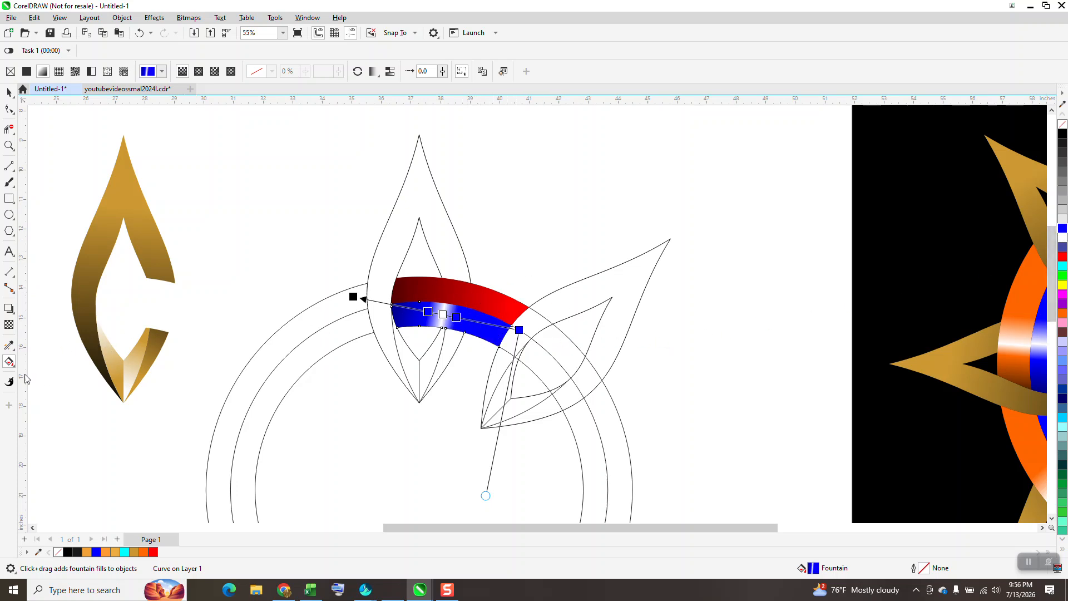
Copy the blue segment's highlighted fountain fill onto the outer ring segment with the Attributes Eyedropper.
{"action": "left_click", "coordinate": [15, 351]}
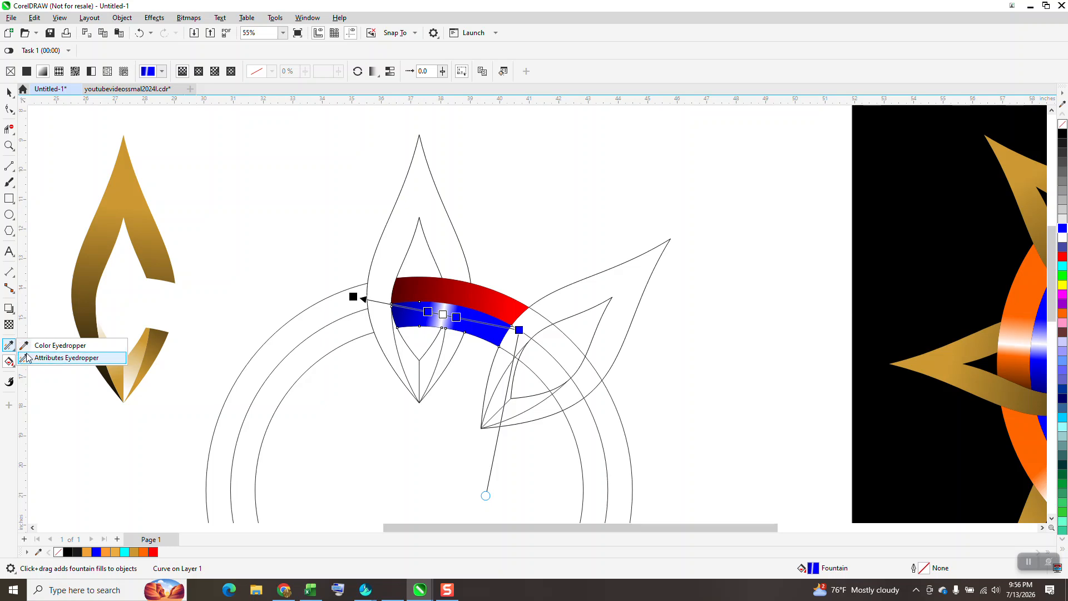
{"action": "left_click", "coordinate": [56, 359]}
{"action": "left_click", "coordinate": [479, 301]}
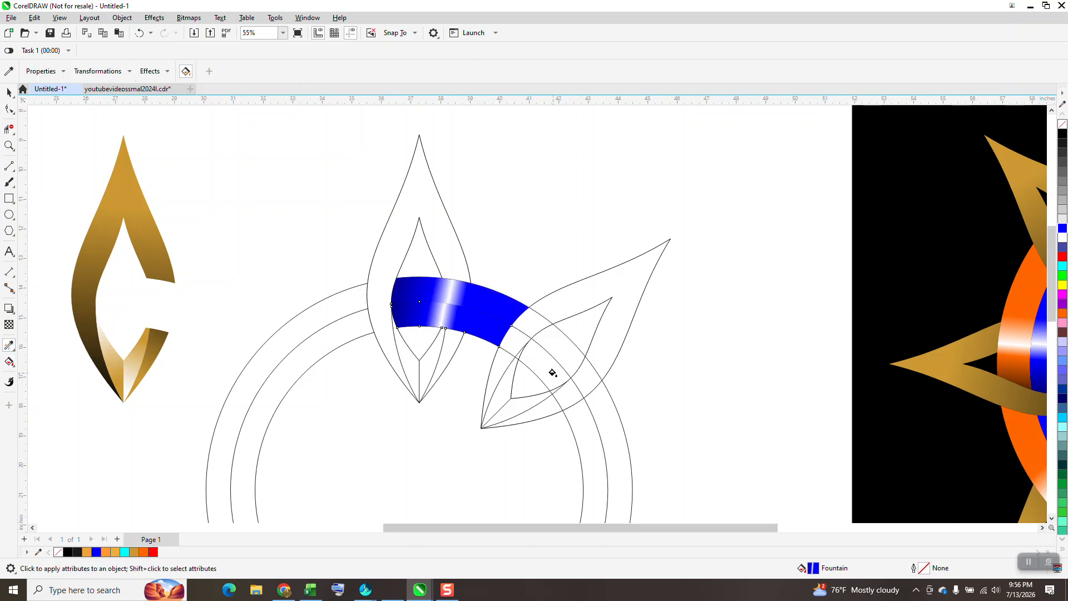
{"action": "left_click", "coordinate": [9, 362]}
{"action": "left_click_drag", "start_coordinate": [1064, 260], "coordinate": [522, 337]}
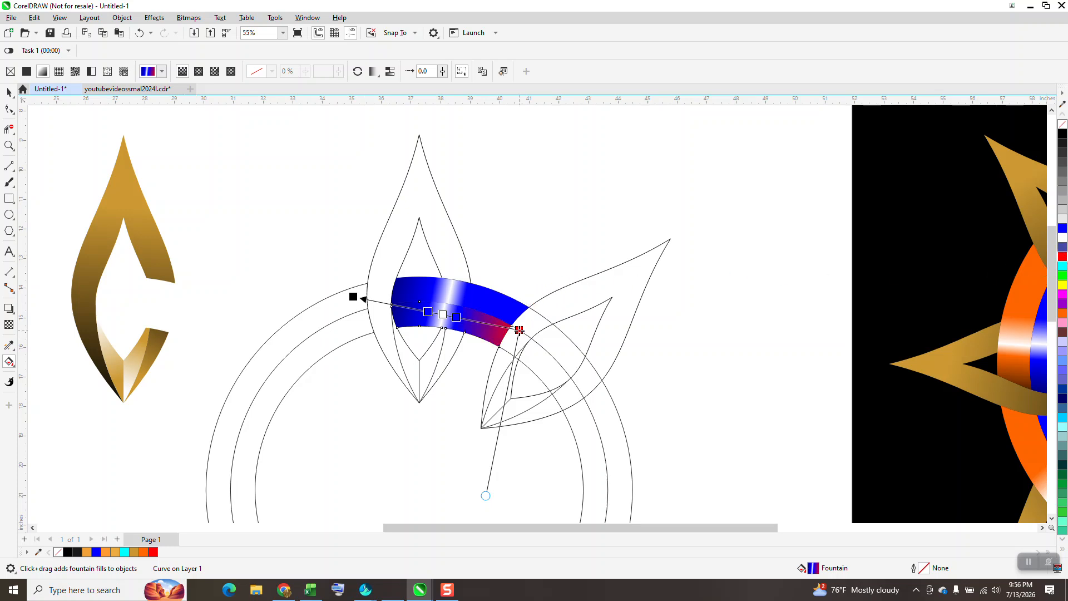
{"action": "left_click", "coordinate": [139, 35]}
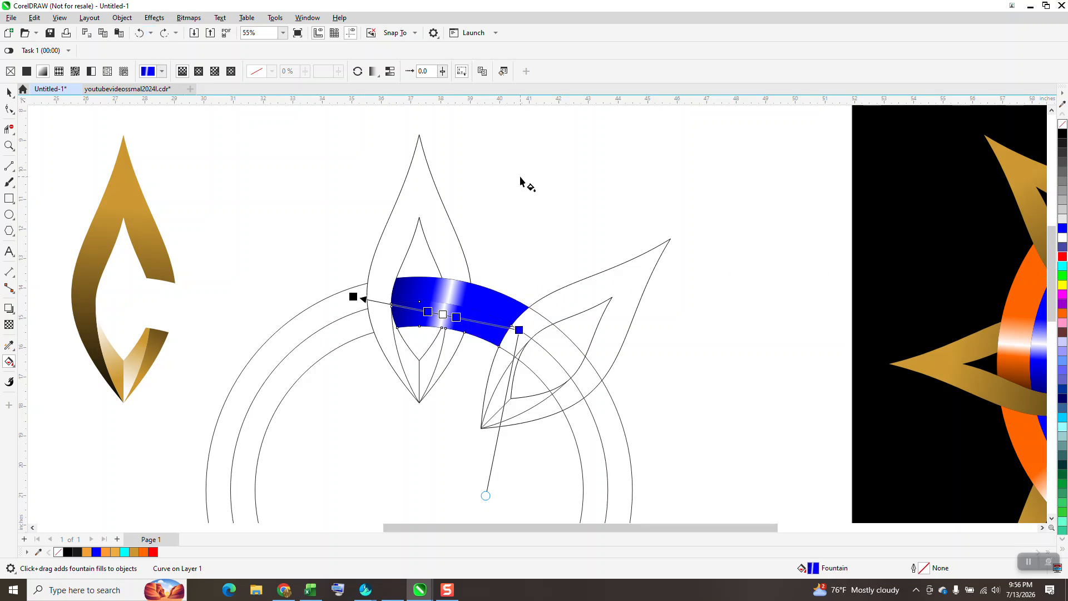
Recolour the three blue stops of the outer ring segment's fountain fill to red, and shift its stops to align the white highlight.
{"action": "left_click_drag", "start_coordinate": [1048, 267], "coordinate": [537, 307]}
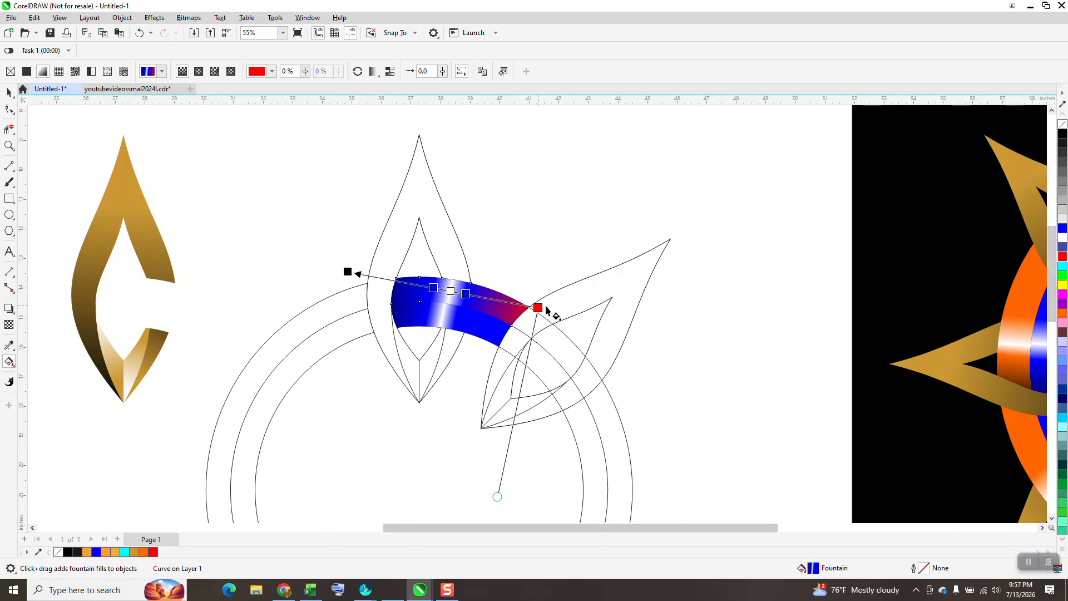
{"action": "left_click_drag", "start_coordinate": [747, 268], "coordinate": [466, 293]}
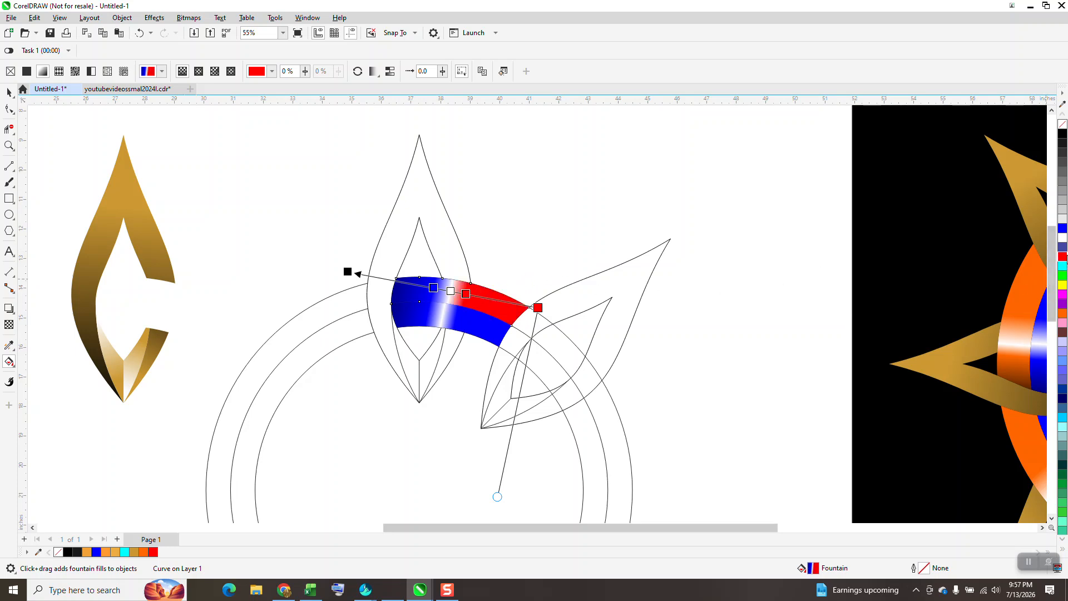
{"action": "left_click_drag", "start_coordinate": [901, 287], "coordinate": [435, 288]}
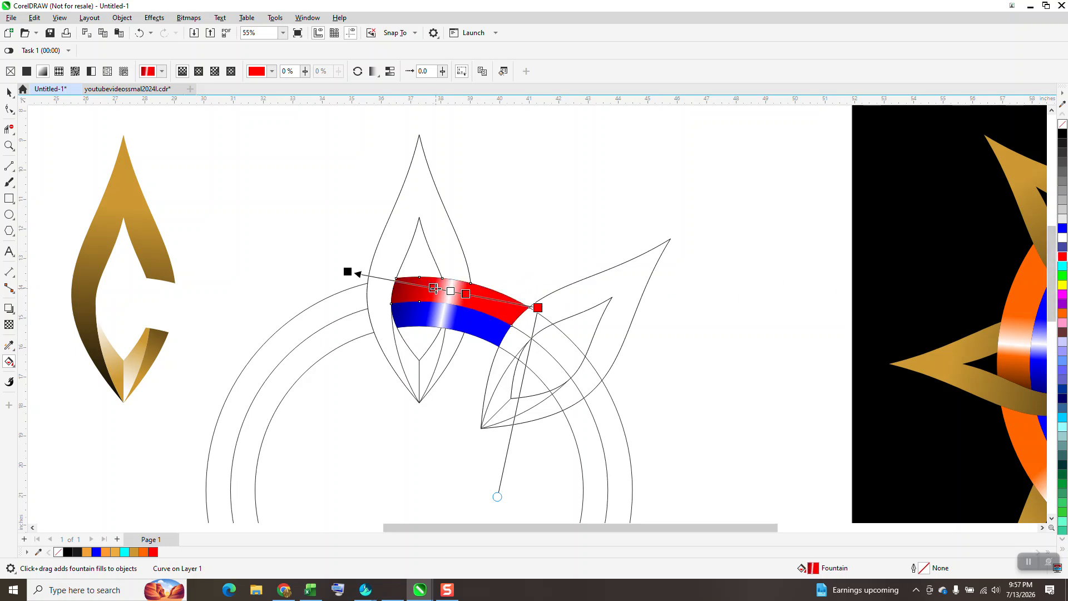
{"action": "left_click_drag", "start_coordinate": [348, 272], "coordinate": [356, 274]}
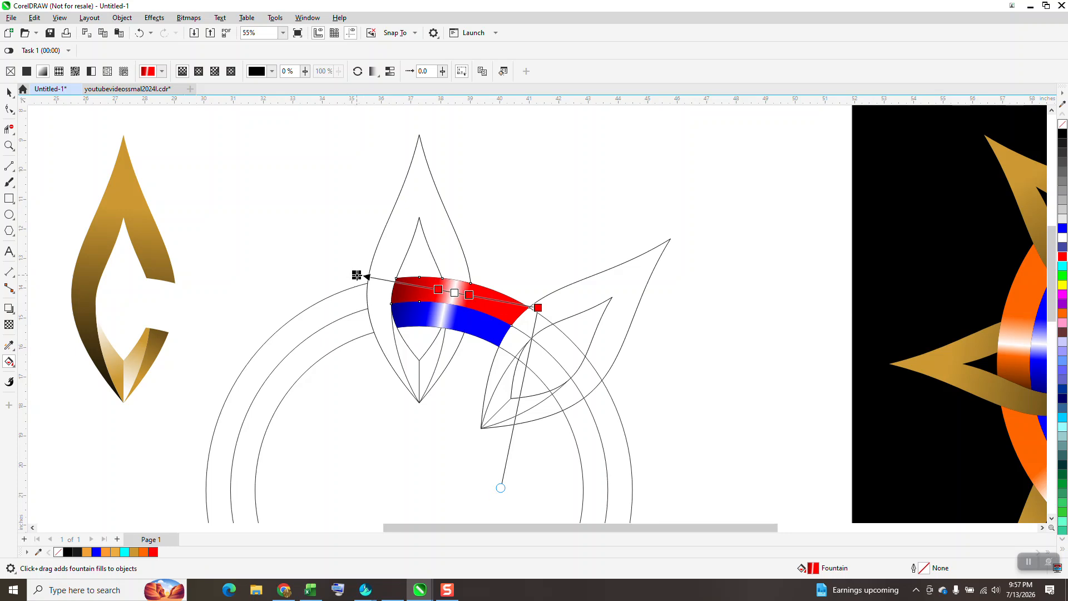
{"action": "left_click_drag", "start_coordinate": [440, 291], "coordinate": [467, 295]}
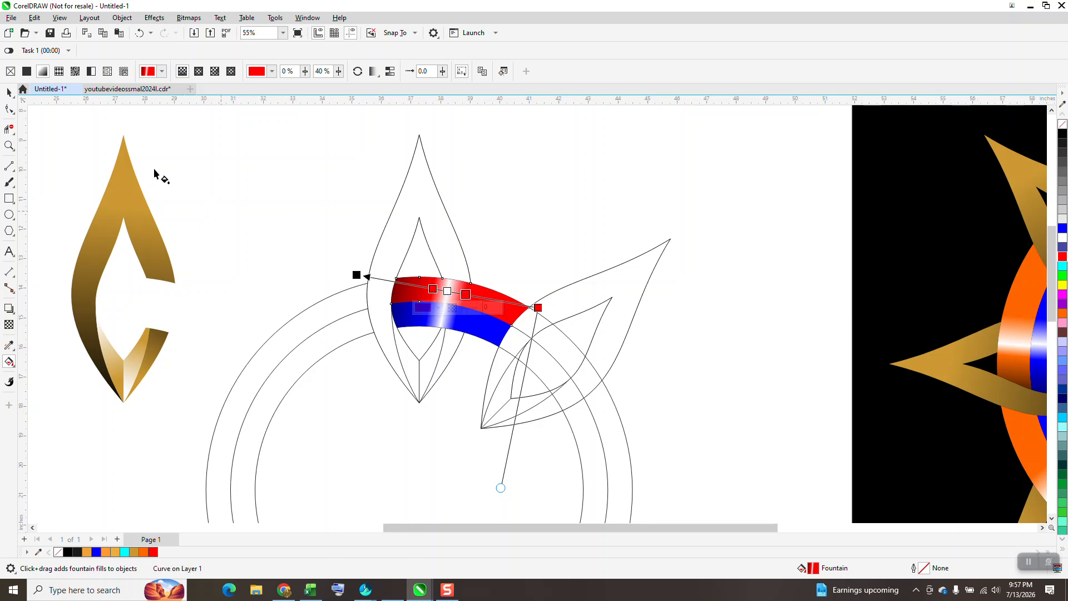
Move the red and blue ring segments 10 inches left to join the grouped petal.
{"action": "left_click", "coordinate": [15, 101]}
{"action": "scroll", "coordinate": [417, 222], "scroll_direction": "down", "scroll_amount": 2}
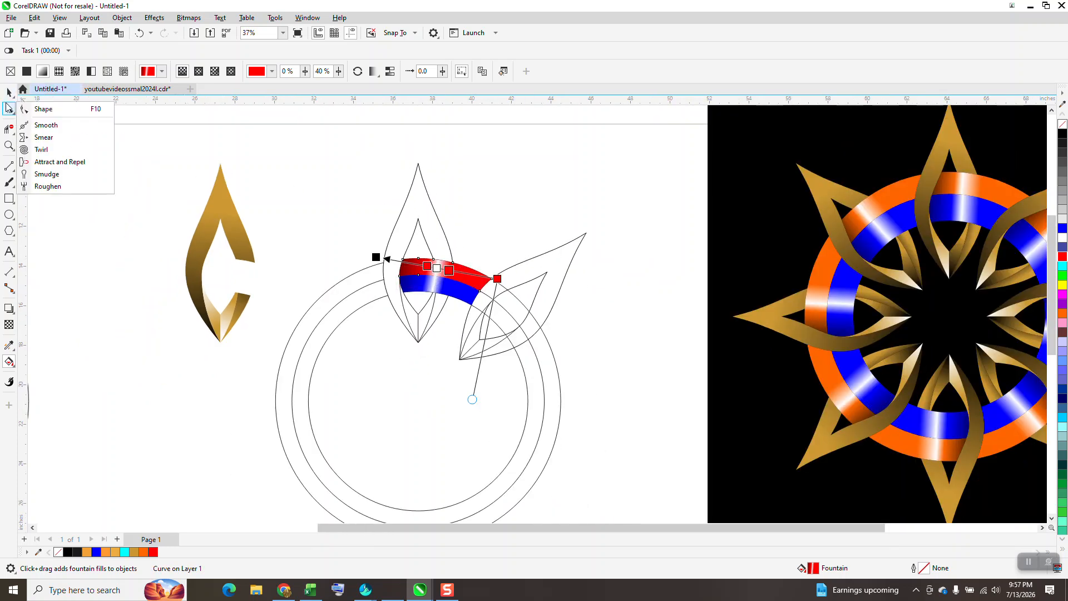
{"action": "left_click", "coordinate": [7, 93]}
{"action": "key", "text": "Left"}
{"action": "left_click", "coordinate": [462, 295]}
{"action": "key", "text": "Left"}
Select the remaining petal and circle outlines and move them left, clear of the coloured pieces.
{"action": "scroll", "coordinate": [328, 231], "scroll_direction": "down", "scroll_amount": 2}
{"action": "left_click_drag", "start_coordinate": [279, 172], "coordinate": [585, 472]}
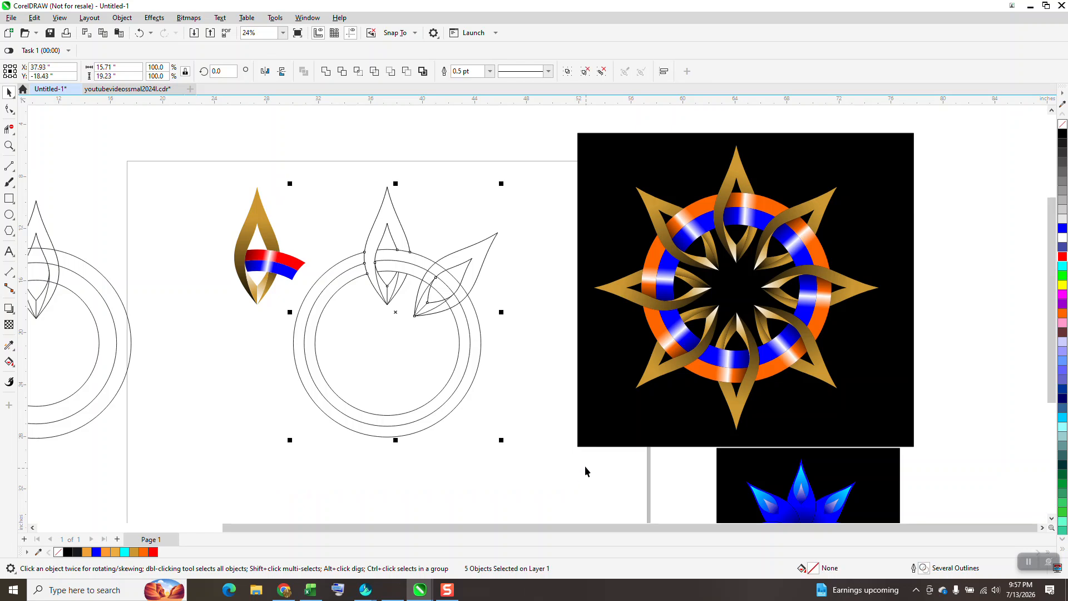
{"action": "key", "text": "Left"}
{"action": "key", "text": "Left"}
{"action": "key", "text": "Left"}
{"action": "key", "text": "Left"}
Move the coloured petal and ring segments 10 inches right and group them as one unit.
{"action": "left_click_drag", "start_coordinate": [285, 301], "coordinate": [312, 309]}
{"action": "key", "text": "Right"}
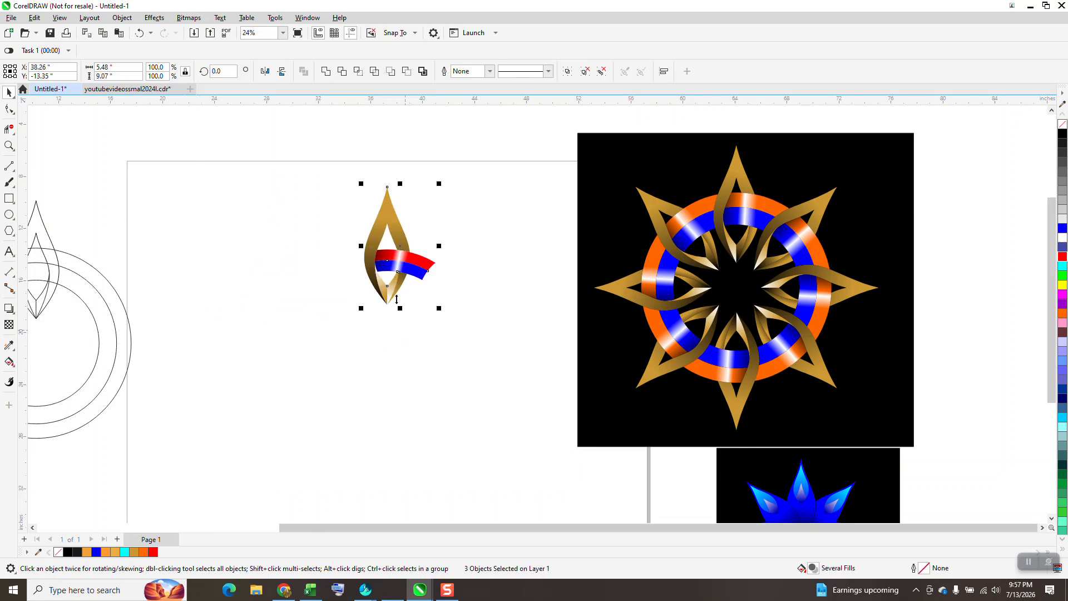
{"action": "left_click_drag", "start_coordinate": [349, 158], "coordinate": [462, 337]}
{"action": "key", "text": "ctrl+g"}
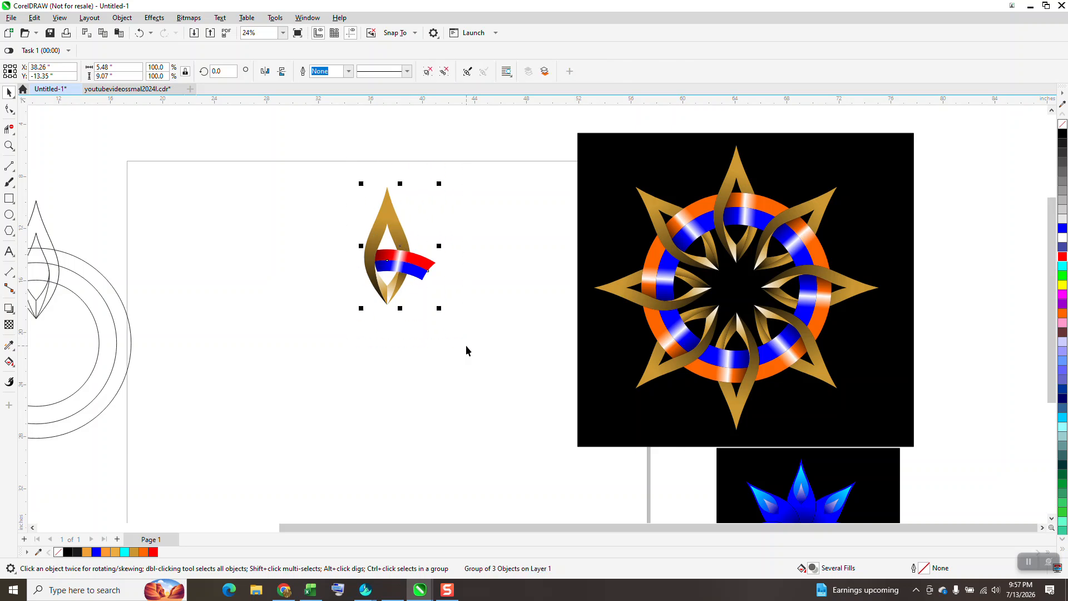
Duplicate the grouped petal unit rotated 45° about the ring's centre, and repeat until eight units complete the full circle.
{"action": "left_click", "coordinate": [402, 246]}
{"action": "left_click", "coordinate": [222, 72]}
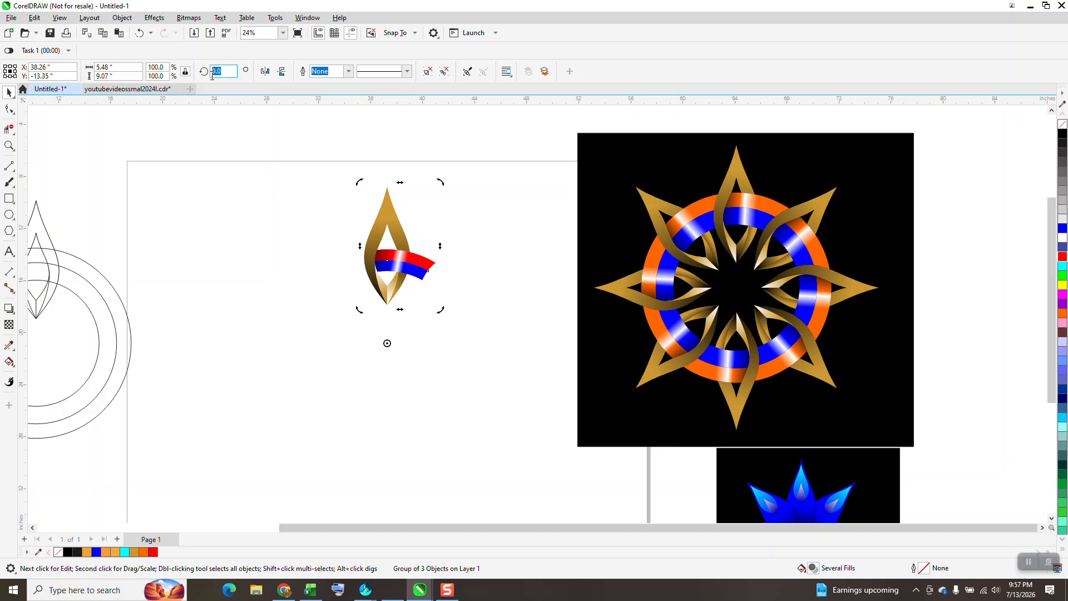
{"action": "type", "text": "45"}
{"action": "key", "text": "Return"}
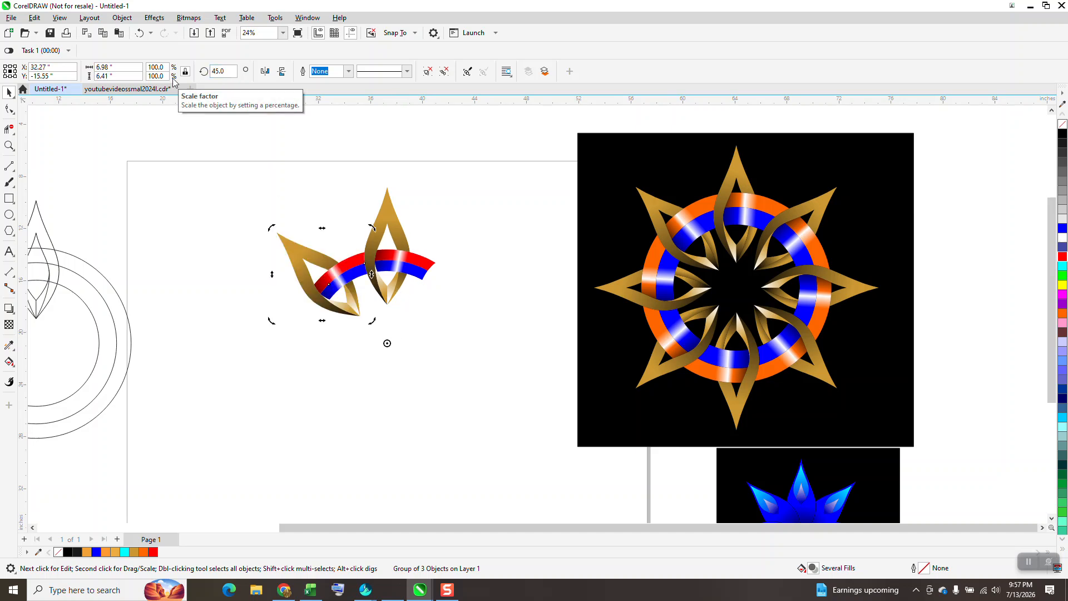
{"action": "key", "text": "ctrl+r"}
{"action": "key", "text": "ctrl+r"}
{"action": "key", "text": "ctrl+r"}
{"action": "key", "text": "ctrl+r"}
{"action": "key", "text": "ctrl+r"}
{"action": "key", "text": "ctrl+r"}
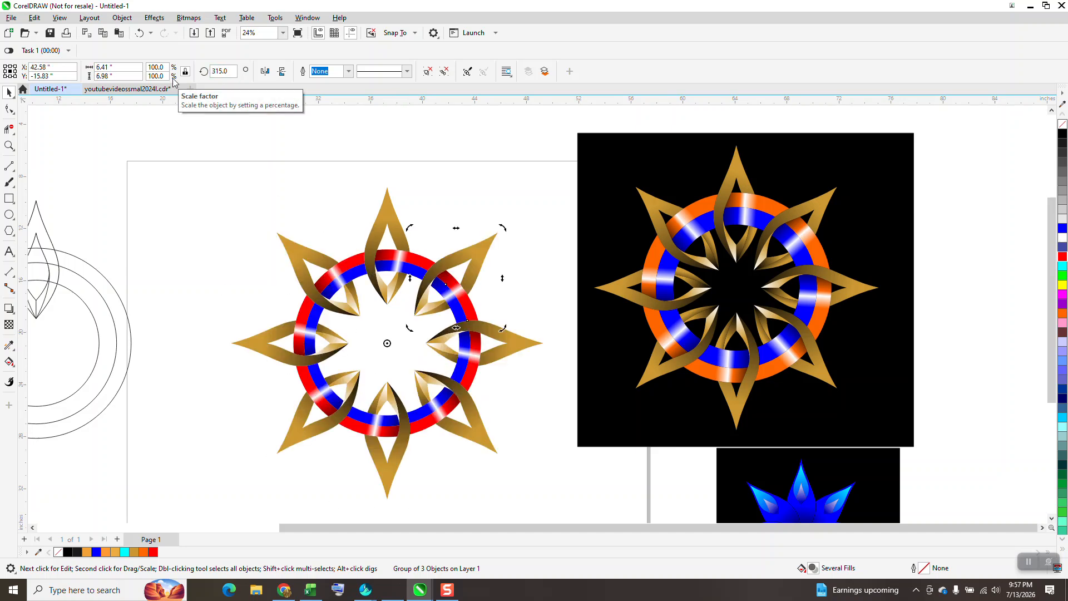
Preview the new ornament against the black background rectangle, and return the rectangle behind the orange and blue reference ornament.
{"action": "left_click_drag", "start_coordinate": [617, 246], "coordinate": [261, 286]}
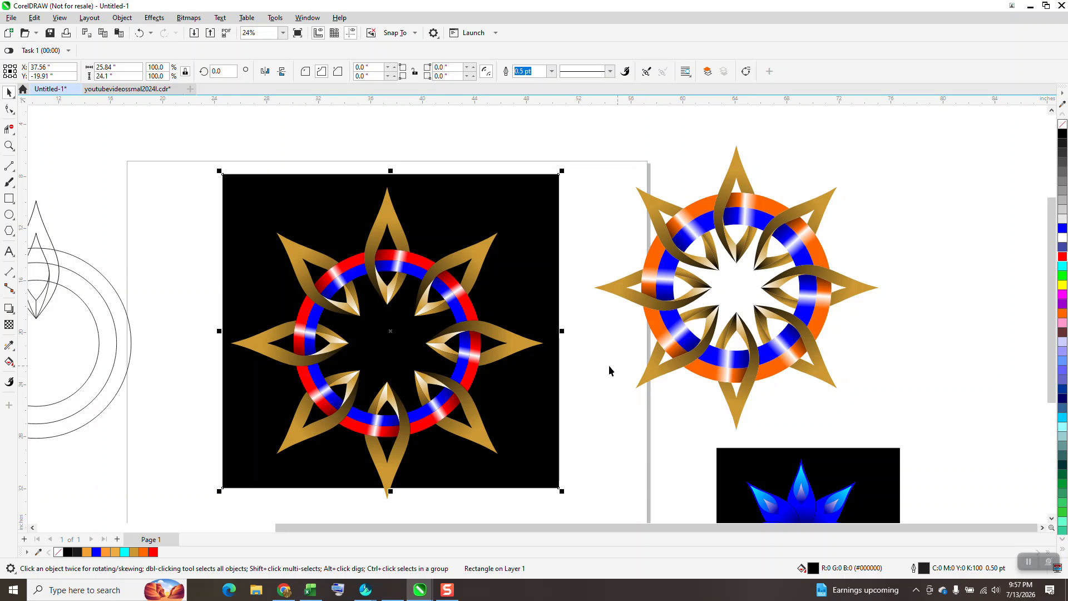
{"action": "left_click_drag", "start_coordinate": [536, 407], "coordinate": [865, 356]}
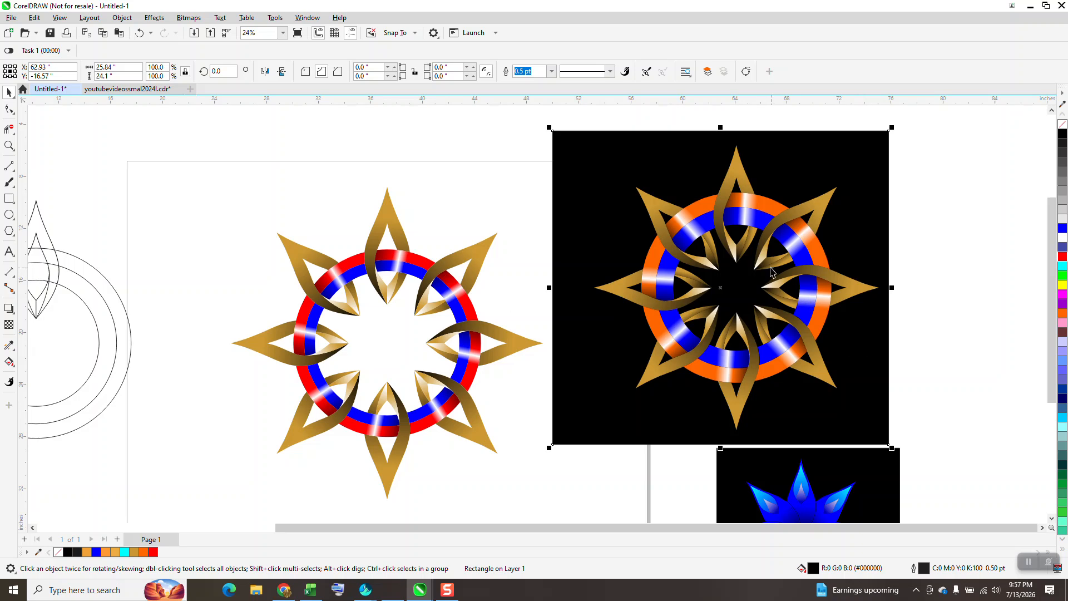
Examine the petal and circle construction outlines up close, and compare the completed red and blue ornament with the reference.
{"action": "scroll", "coordinate": [587, 300], "scroll_direction": "down", "scroll_amount": 3}
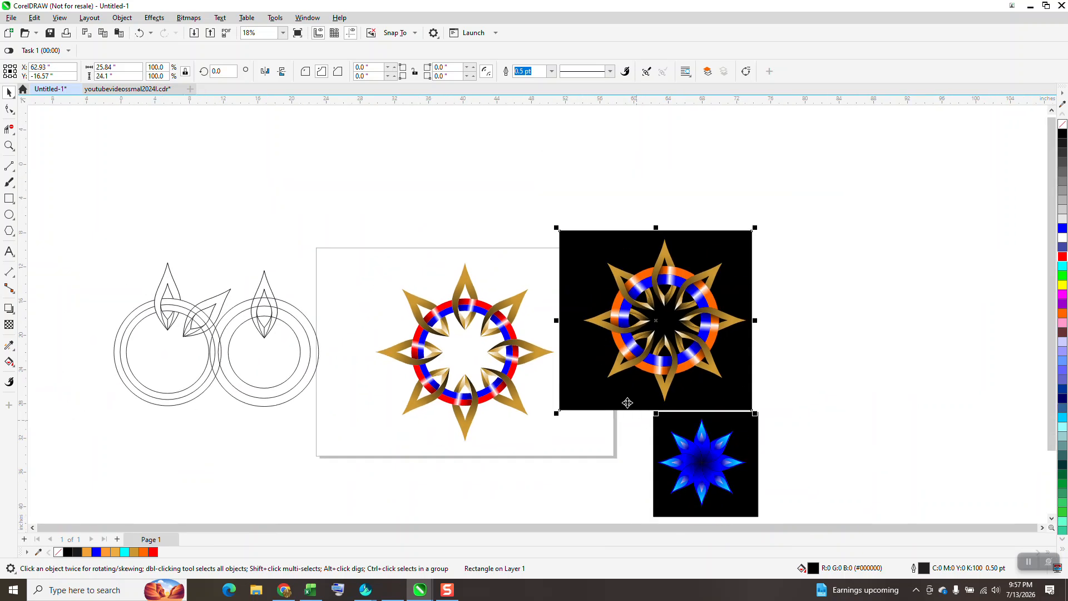
{"action": "key", "text": "z"}
{"action": "left_click_drag", "start_coordinate": [116, 232], "coordinate": [352, 373]}
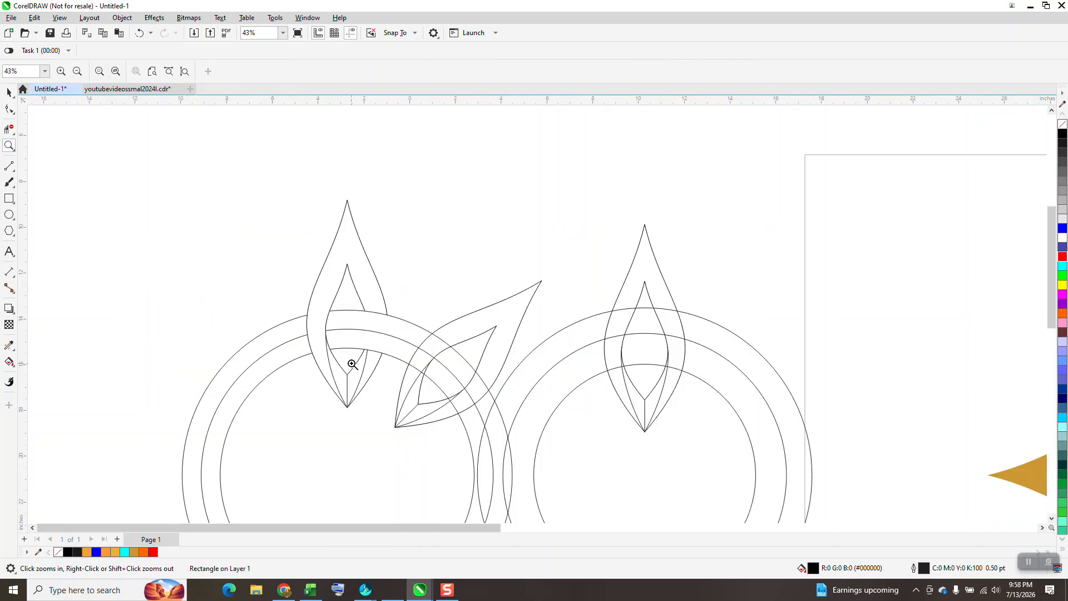
{"action": "scroll", "coordinate": [351, 364], "scroll_direction": "down", "scroll_amount": 5}
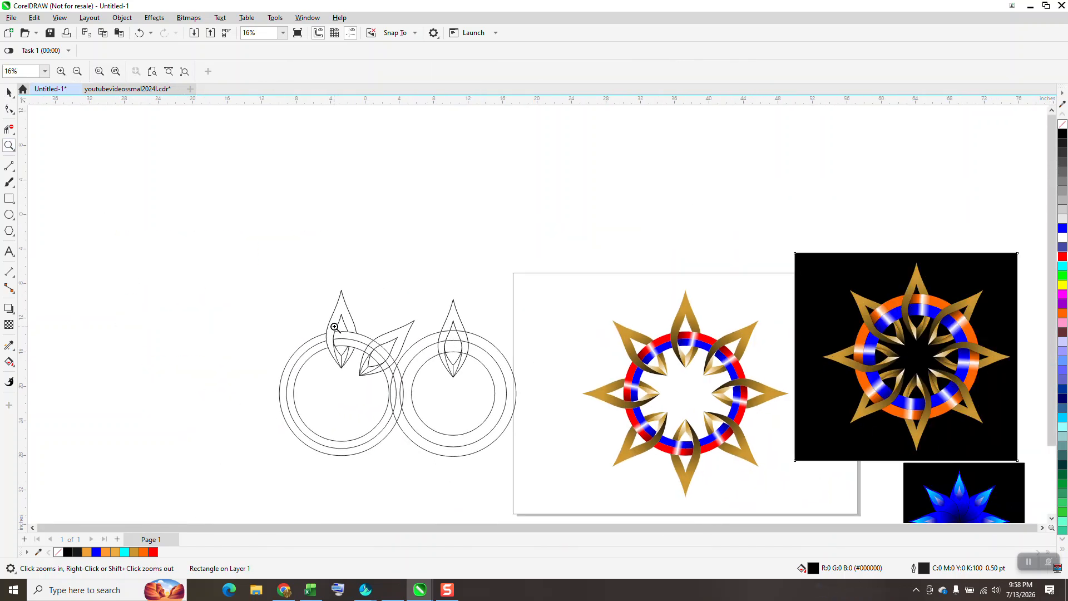
{"action": "scroll", "coordinate": [336, 327], "scroll_direction": "down", "scroll_amount": 3}
{"action": "scroll", "coordinate": [567, 389], "scroll_direction": "up", "scroll_amount": 5}
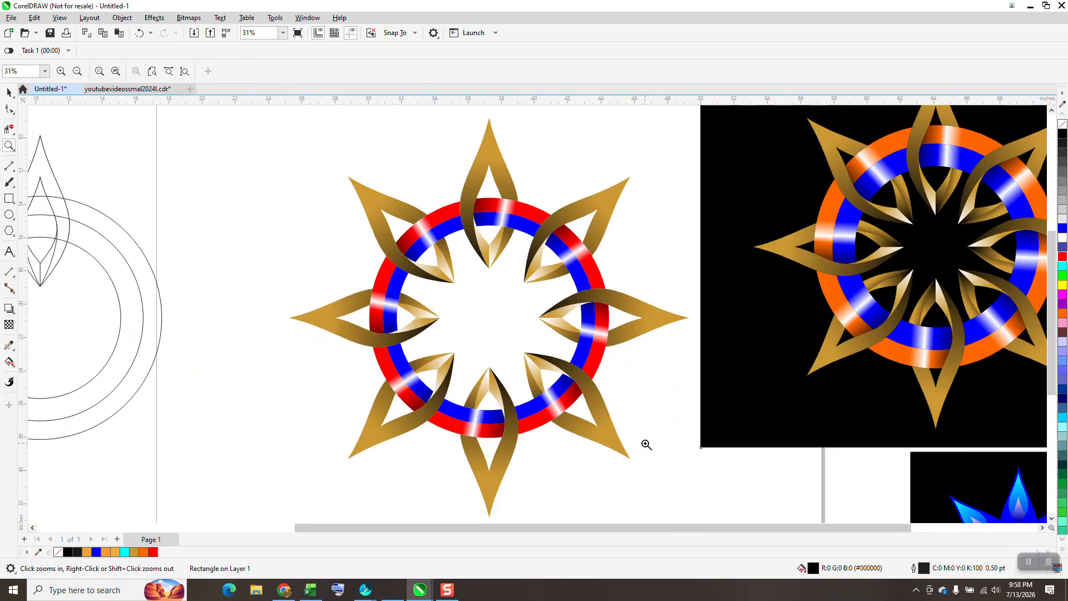